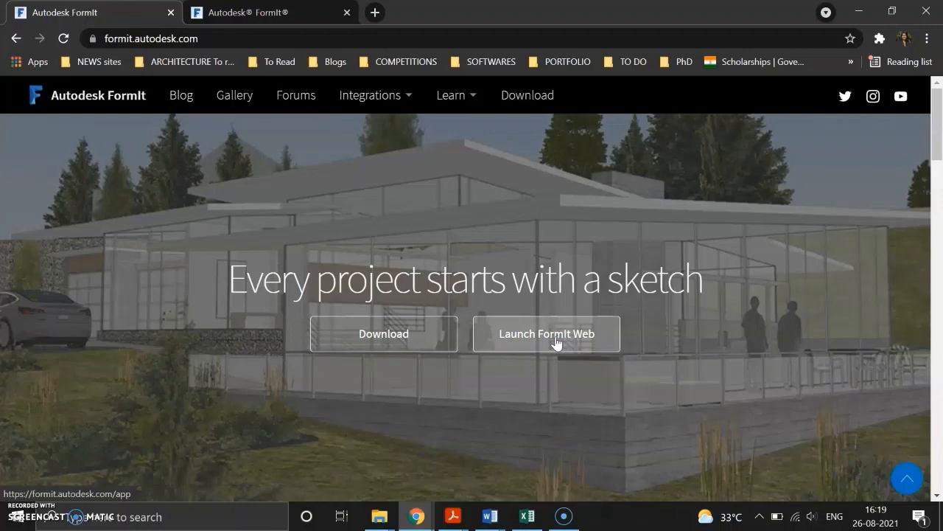
# Launch FormIt Web and keep only the browser tab with the loaded blank sketch open.
pyautogui.click(556, 341)
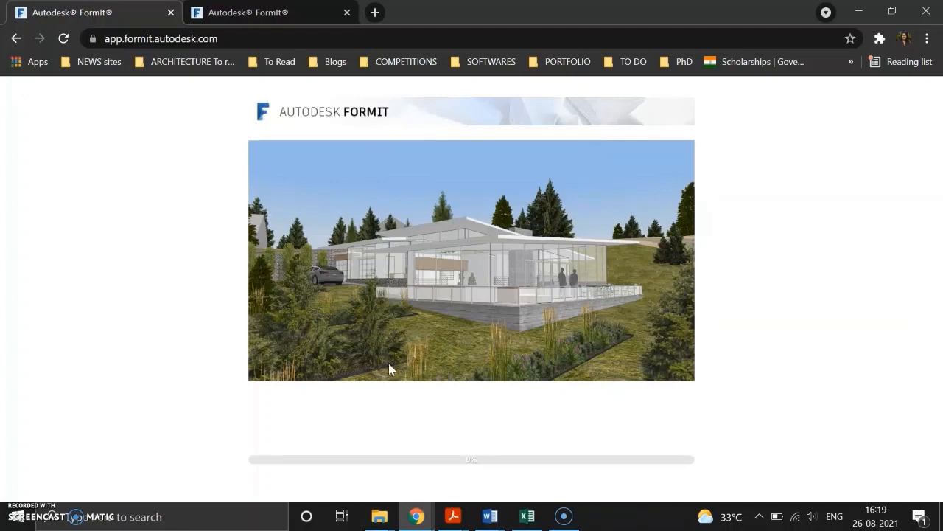
pyautogui.click(235, 15)
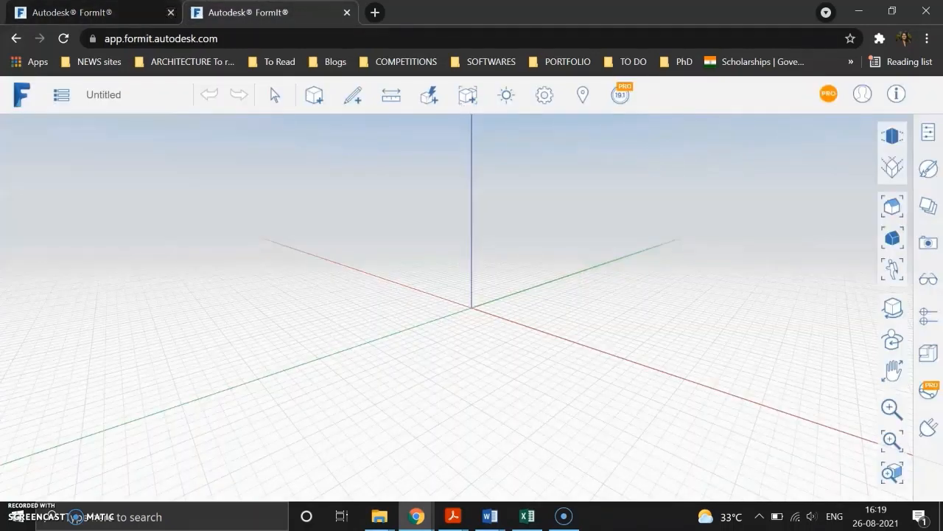
pyautogui.click(170, 11)
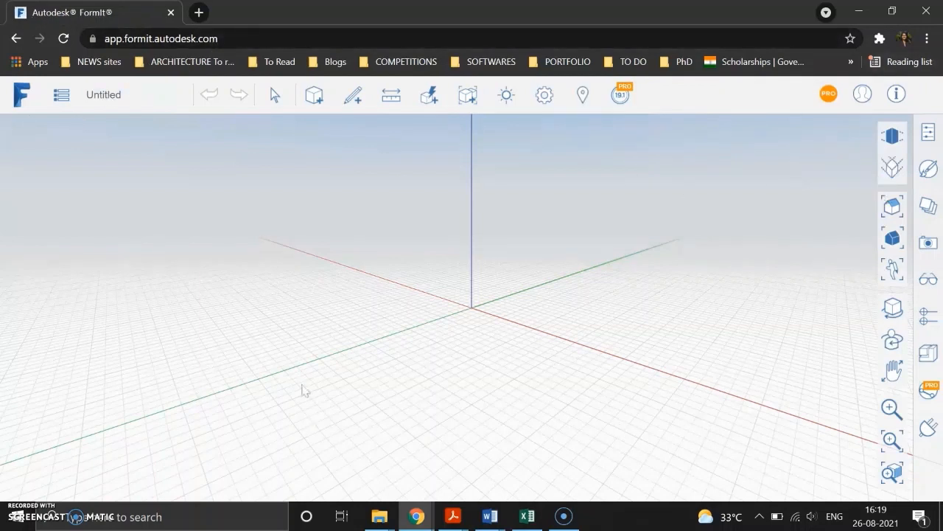
# Sign in to the Autodesk account in FormIt.
pyautogui.click(862, 96)
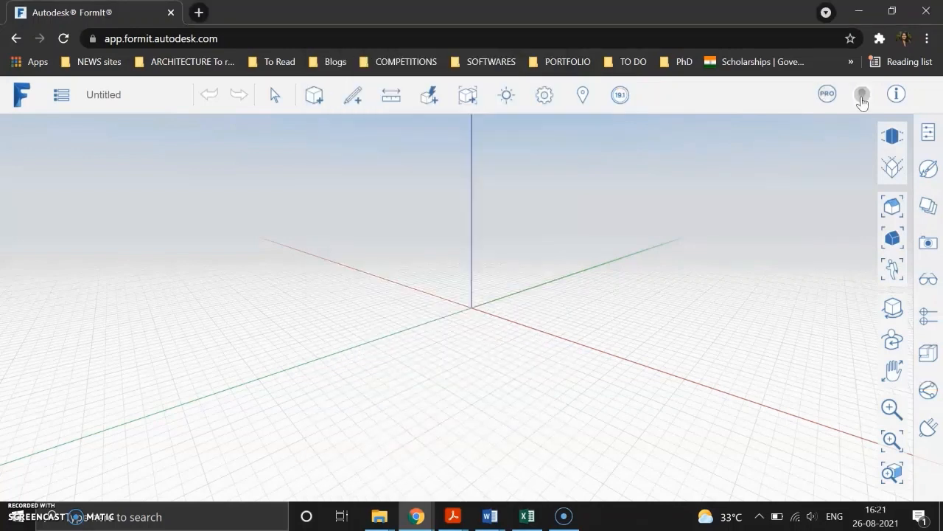
pyautogui.click(864, 100)
# Close the location setup without choosing a site, and set the sketch units to Metric (meters).
pyautogui.click(581, 97)
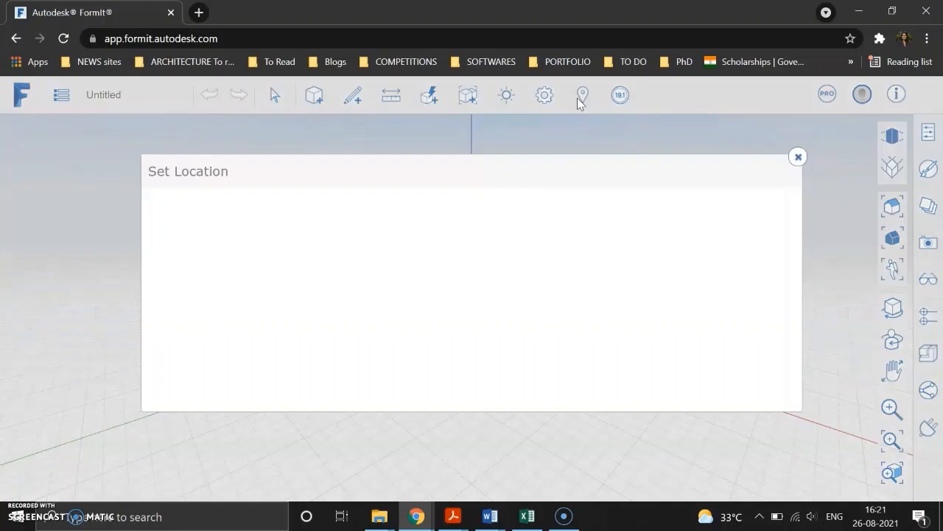
pyautogui.click(798, 157)
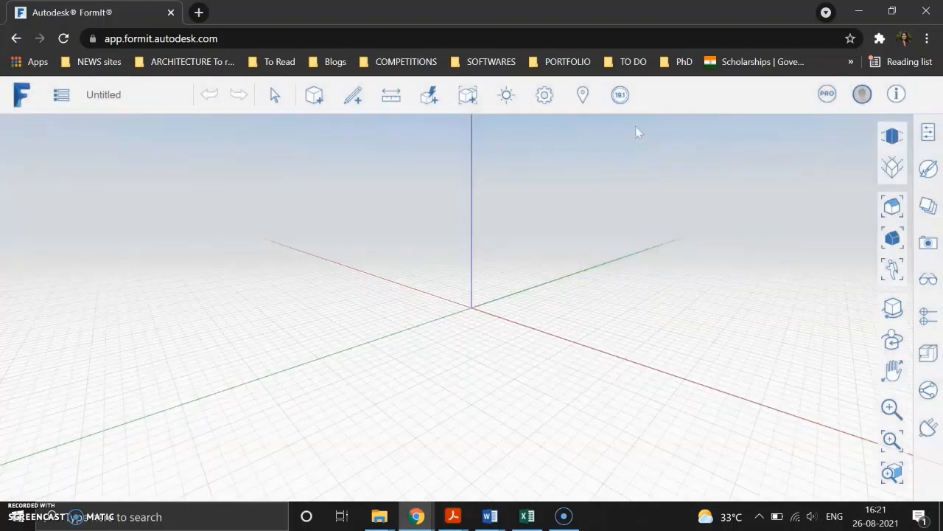
pyautogui.click(553, 102)
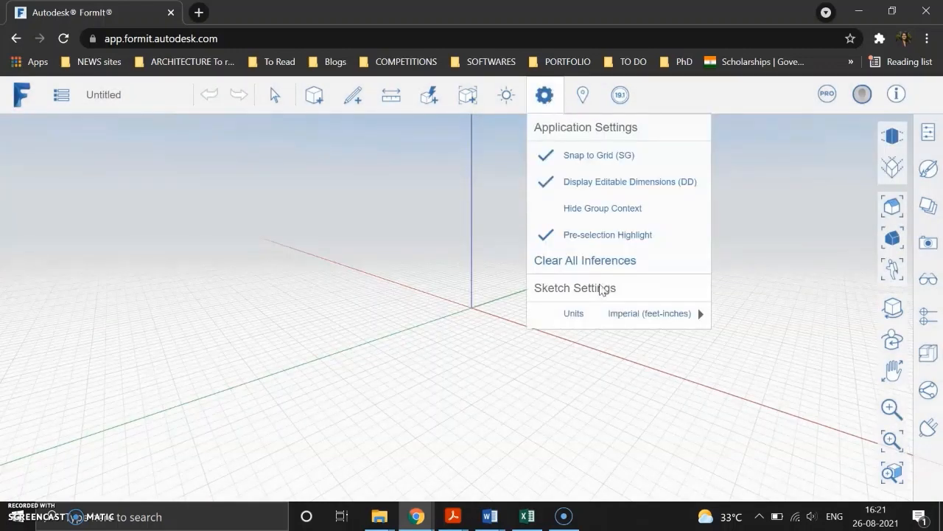
pyautogui.moveTo(598, 319)
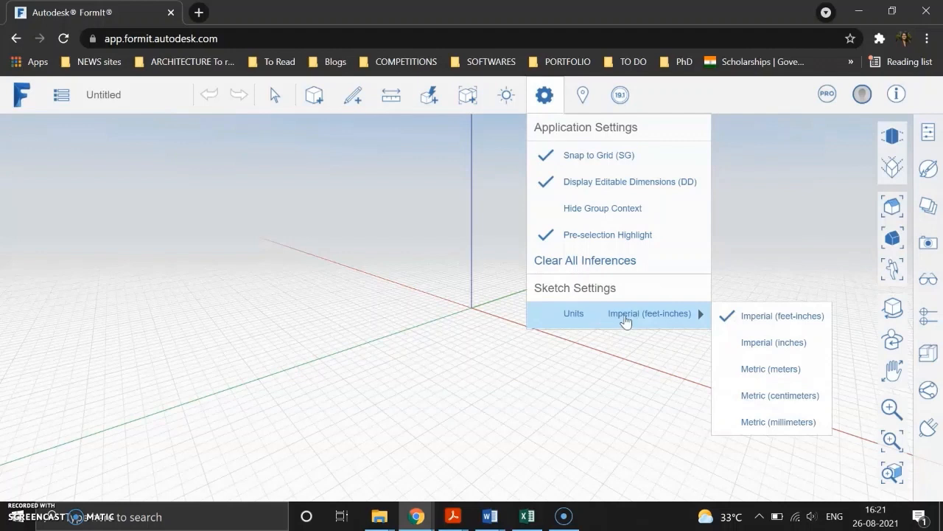
pyautogui.click(769, 371)
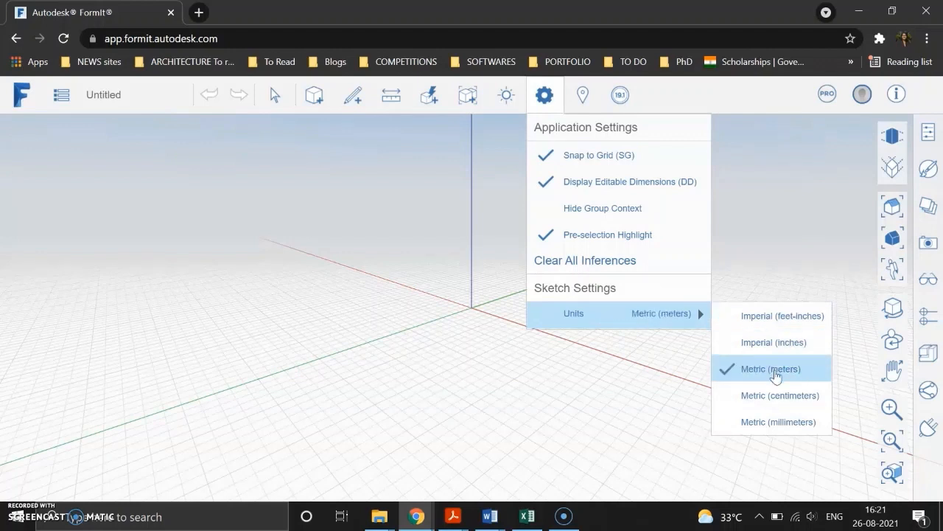
pyautogui.click(786, 205)
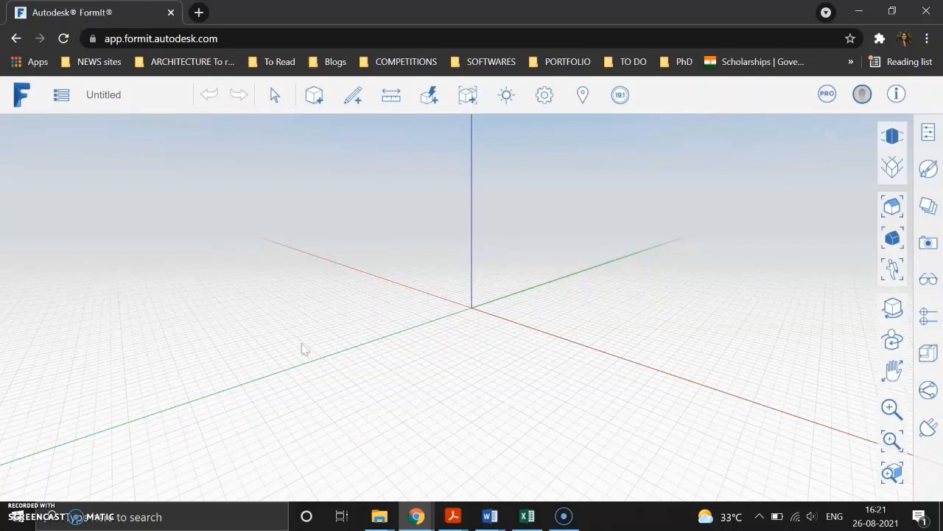
pyautogui.click(62, 95)
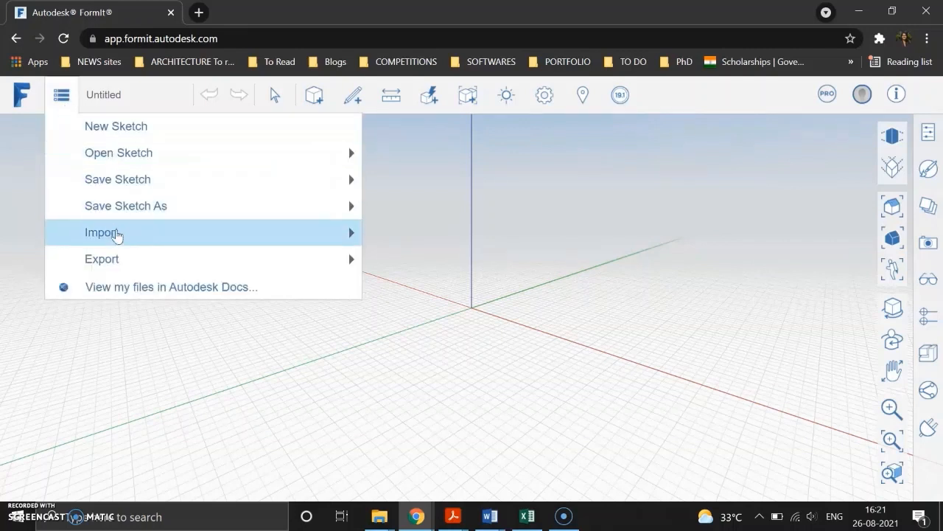
pyautogui.moveTo(119, 237)
pyautogui.moveTo(274, 237)
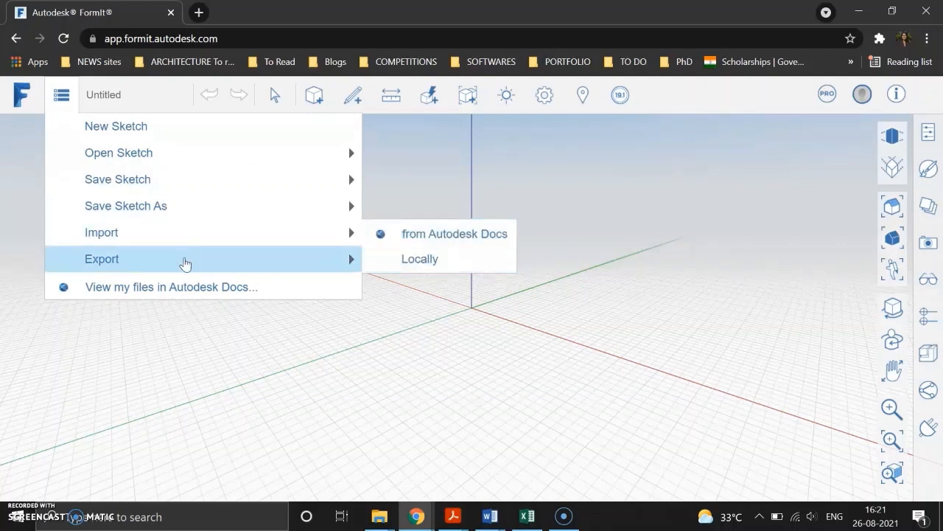
pyautogui.moveTo(184, 264)
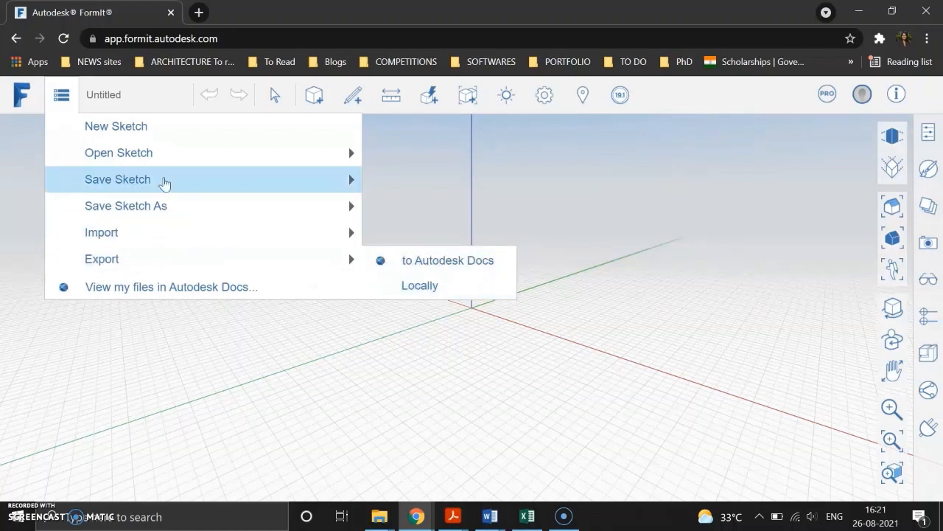
pyautogui.click(450, 212)
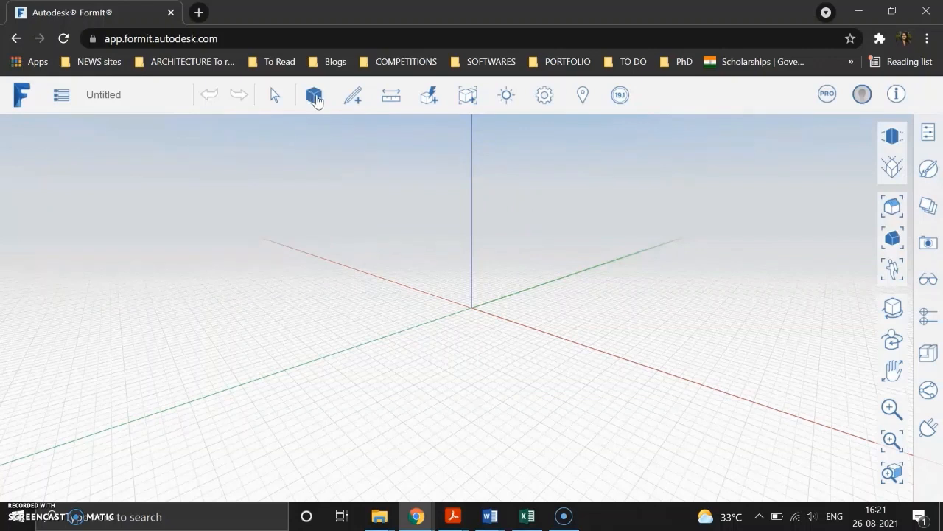
# Place a cube primitive on the ground at the origin of the axes.
pyautogui.moveTo(317, 106)
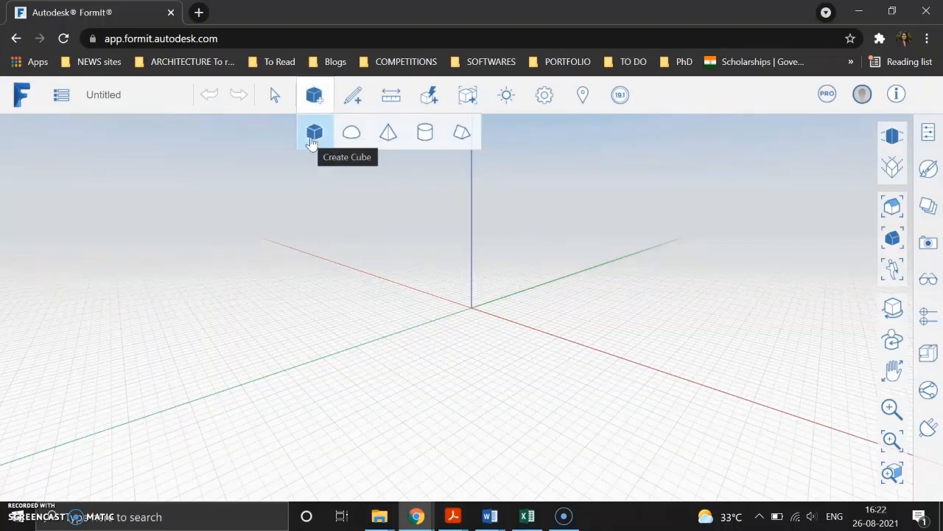
pyautogui.click(315, 131)
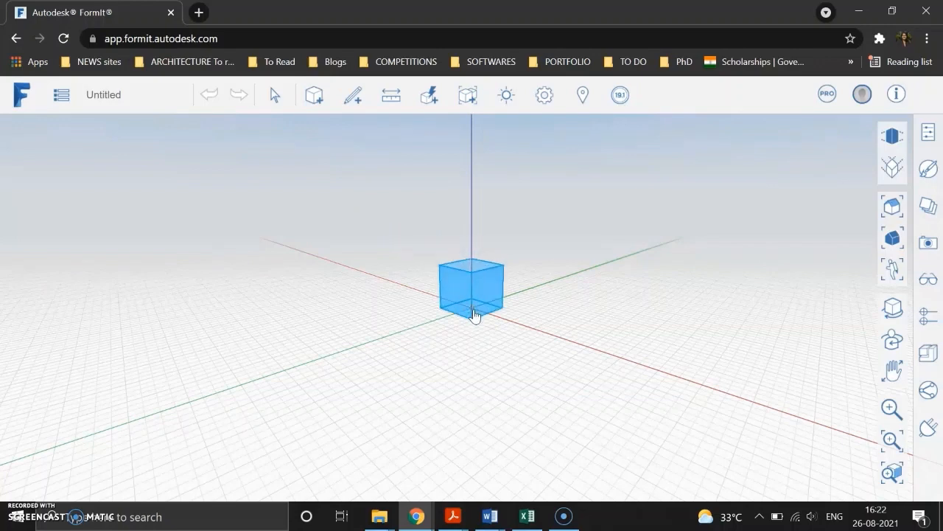
pyautogui.click(474, 314)
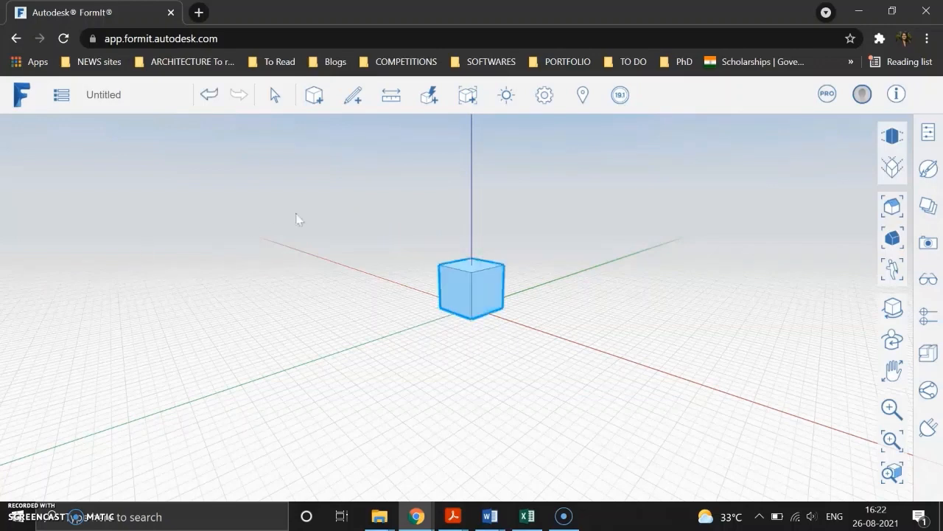
# Name the cube "Building 1" in its object properties and deselect it.
pyautogui.scroll(5, 449, 284)
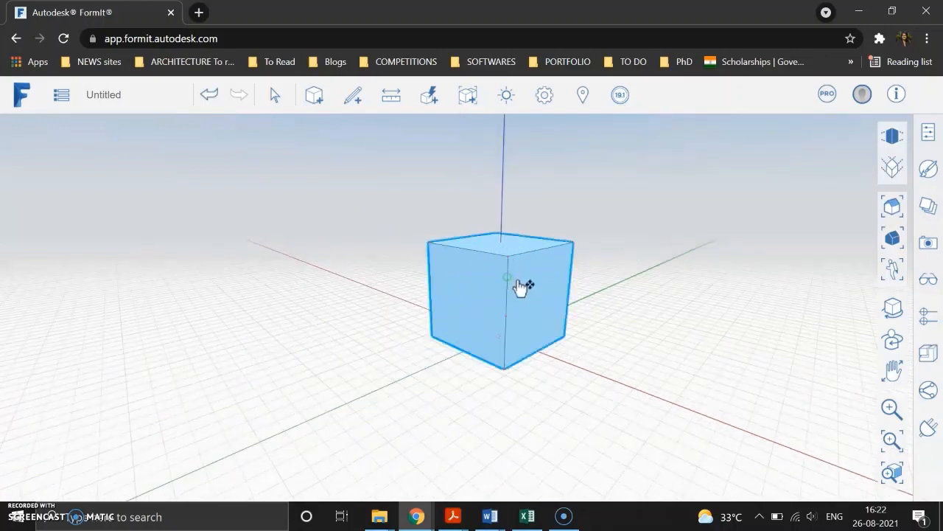
pyautogui.click(480, 284)
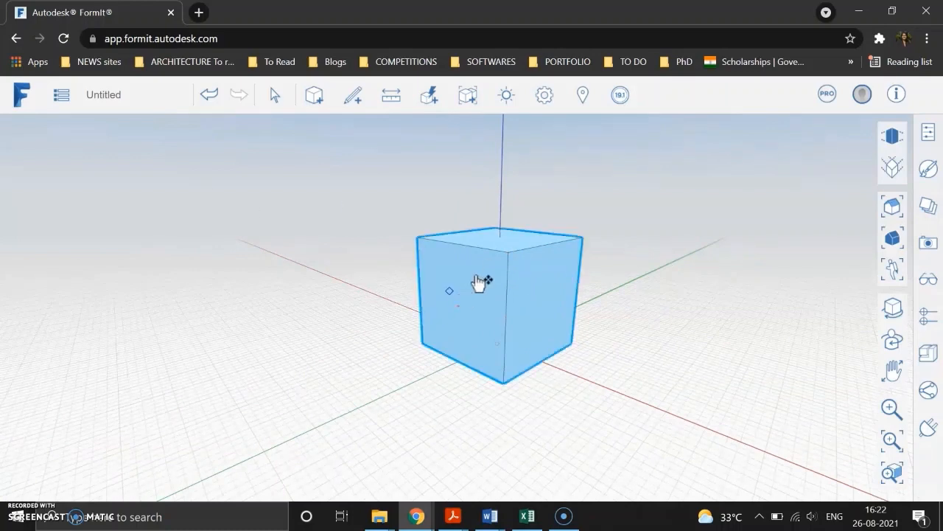
pyautogui.click(931, 134)
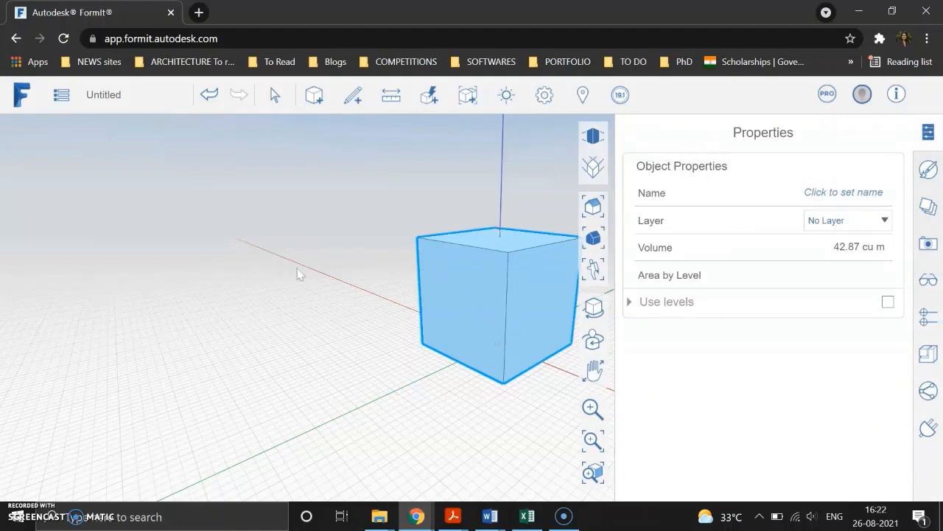
pyautogui.scroll(-1, 112, 304)
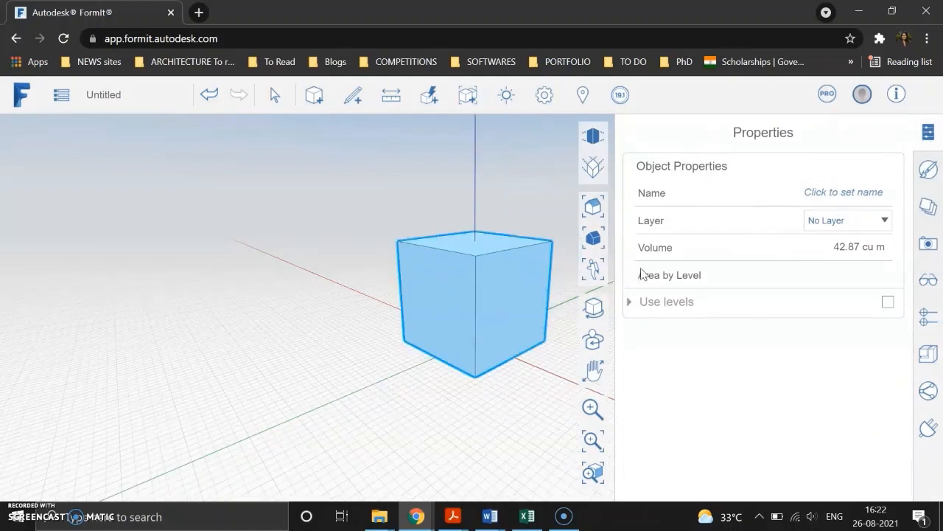
pyautogui.click(825, 193)
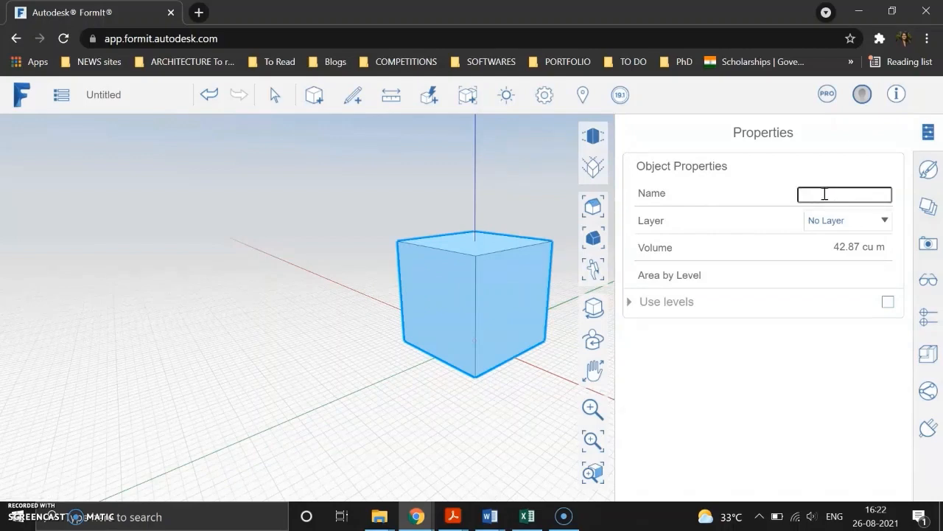
pyautogui.write('Building 1')
pyautogui.press('Return')
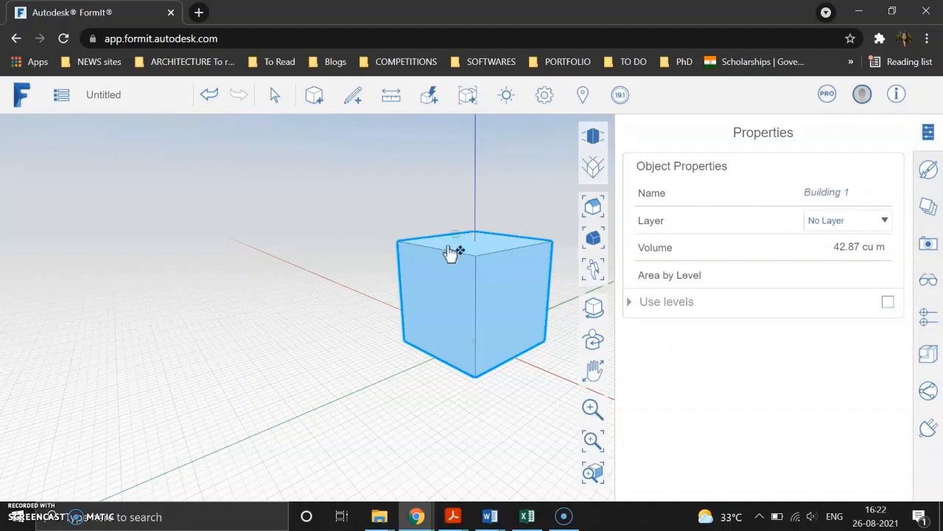
pyautogui.click(246, 283)
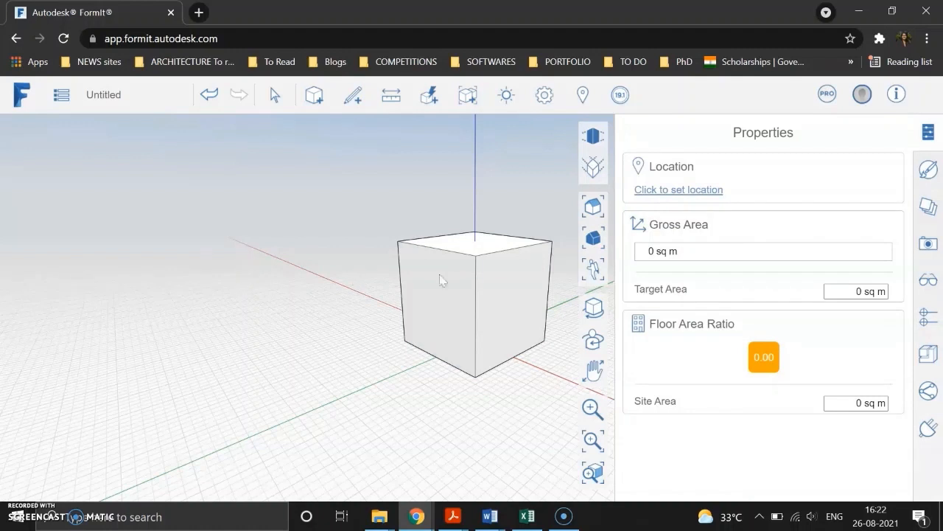
# Extrude the cube's top face upward by 2.5 m.
pyautogui.scroll(-3, 150, 318)
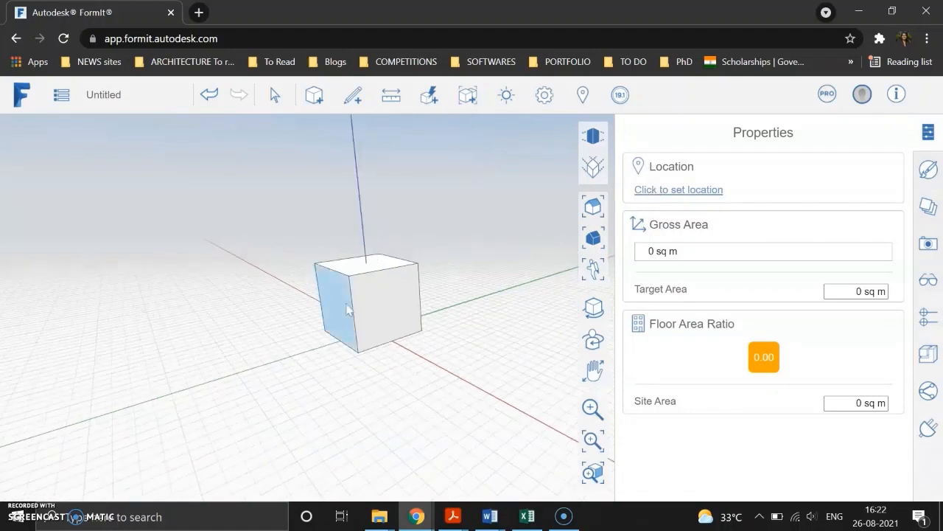
pyautogui.click(354, 313)
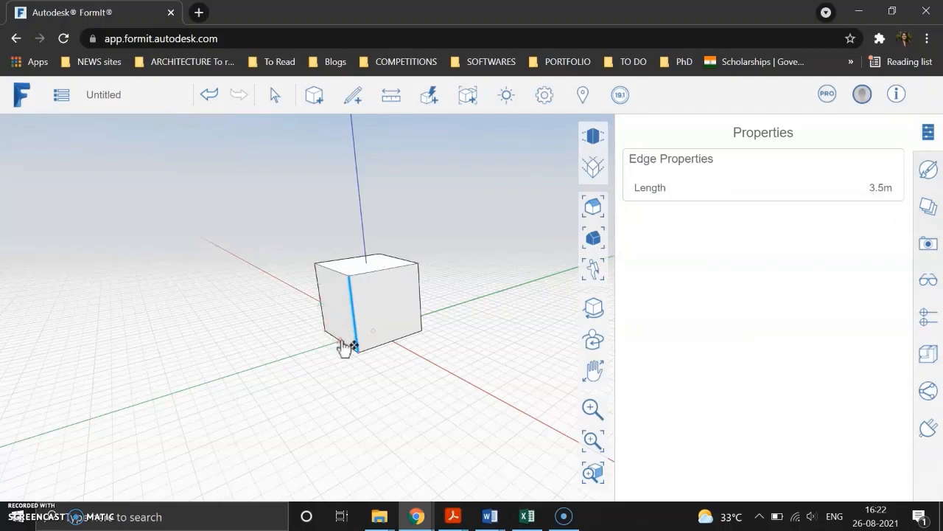
pyautogui.press('Escape')
pyautogui.click(386, 273)
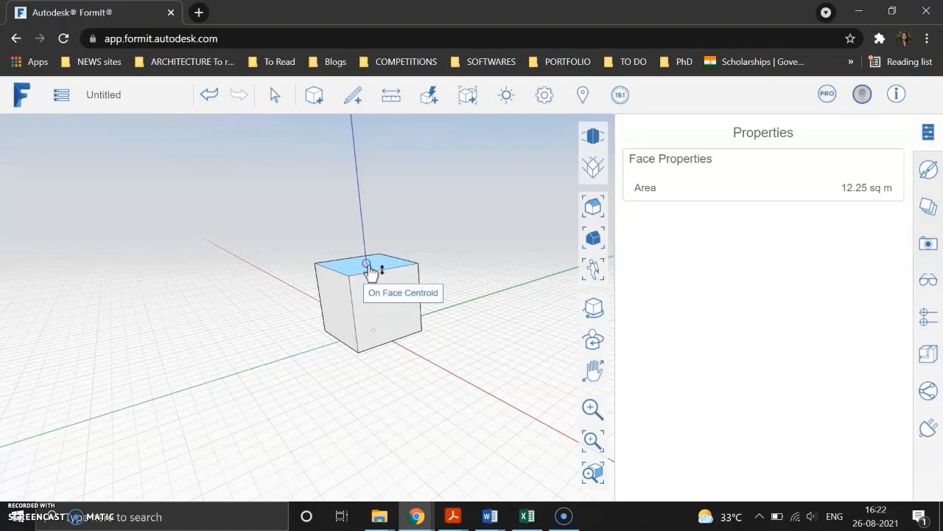
pyautogui.moveTo(369, 255); pyautogui.dragTo(371, 219)
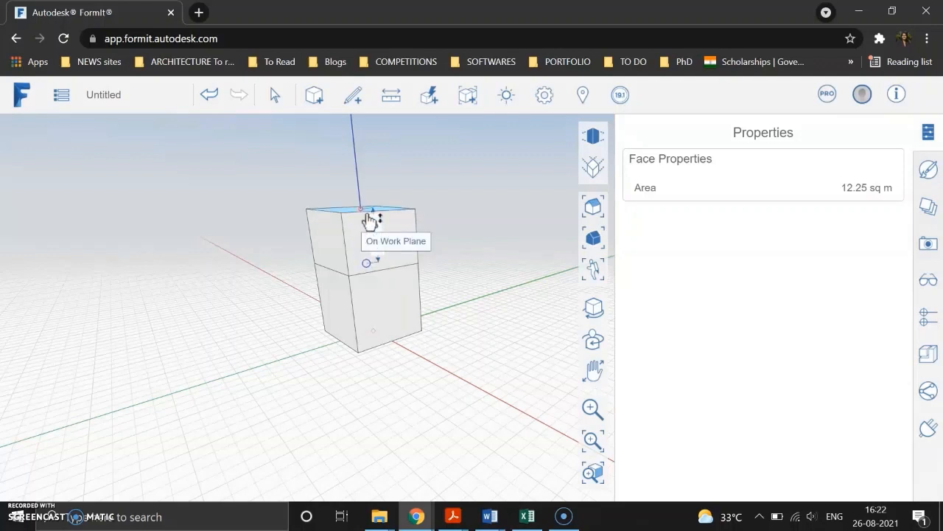
pyautogui.write('2.5')
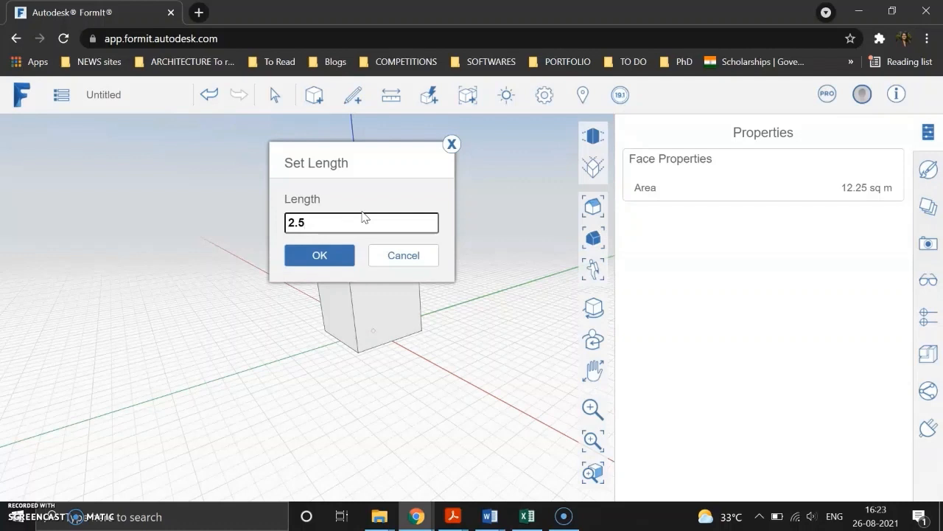
pyautogui.press('Return')
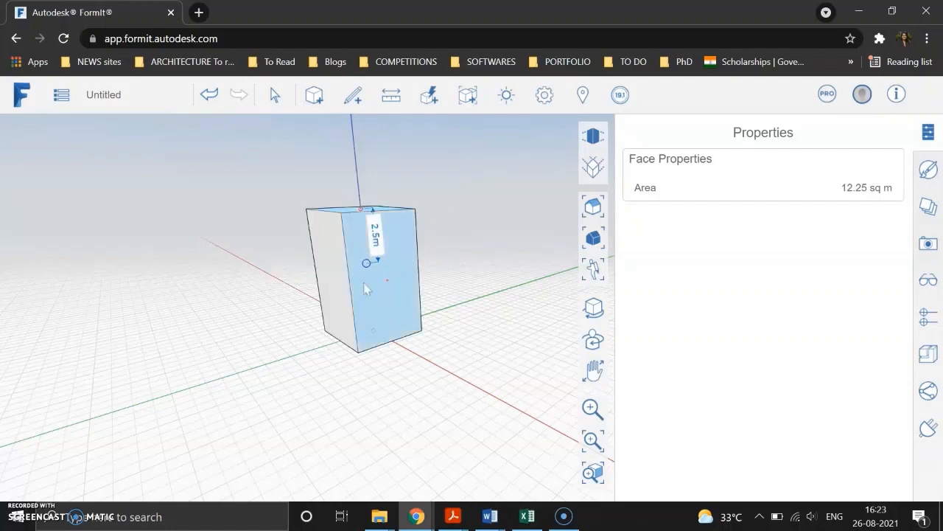
pyautogui.press('Escape')
# Extrude the front side face of the block outward by 1.5 m.
pyautogui.click(390, 267)
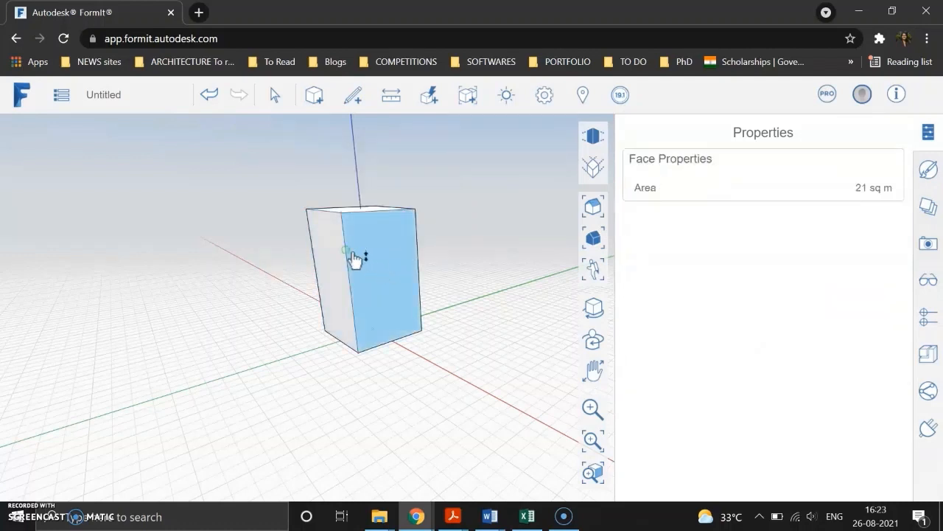
pyautogui.press('Escape')
pyautogui.click(348, 351)
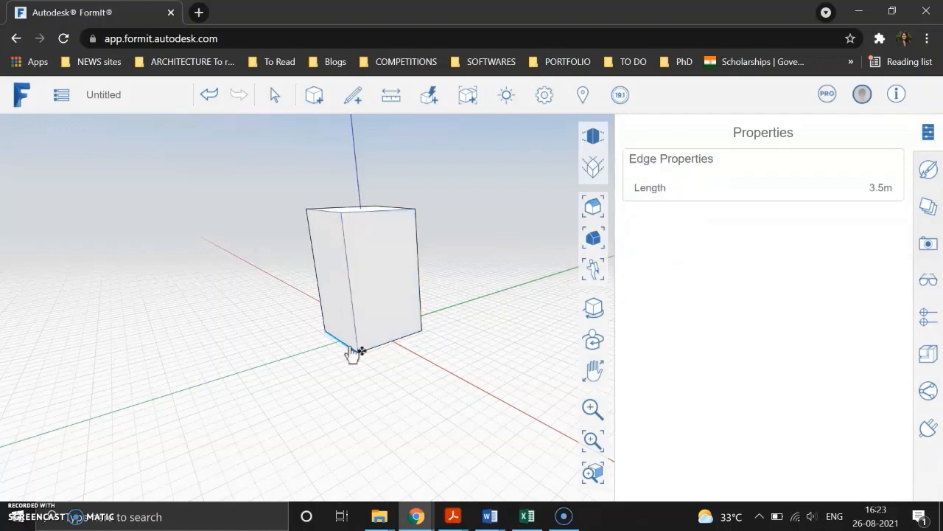
pyautogui.press('Escape')
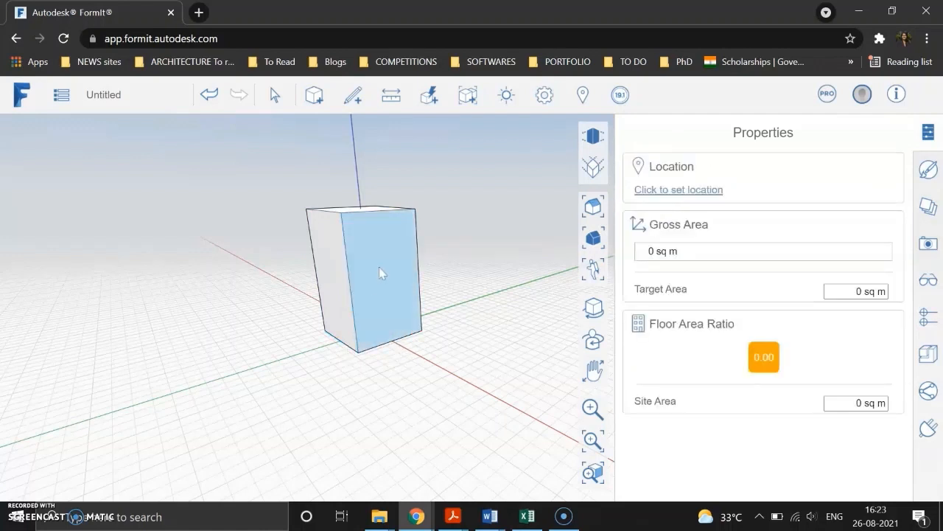
pyautogui.click(378, 267)
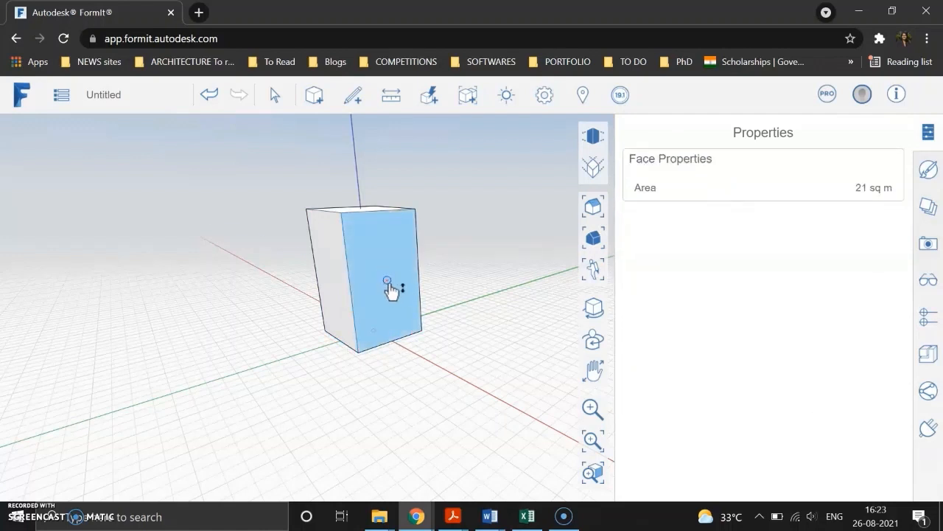
pyautogui.moveTo(394, 289); pyautogui.dragTo(415, 295)
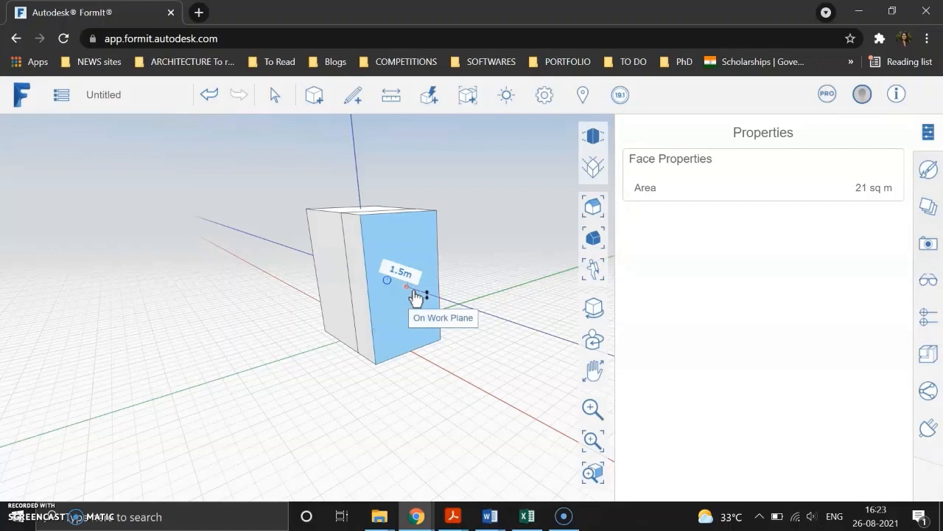
pyautogui.press('Tab')
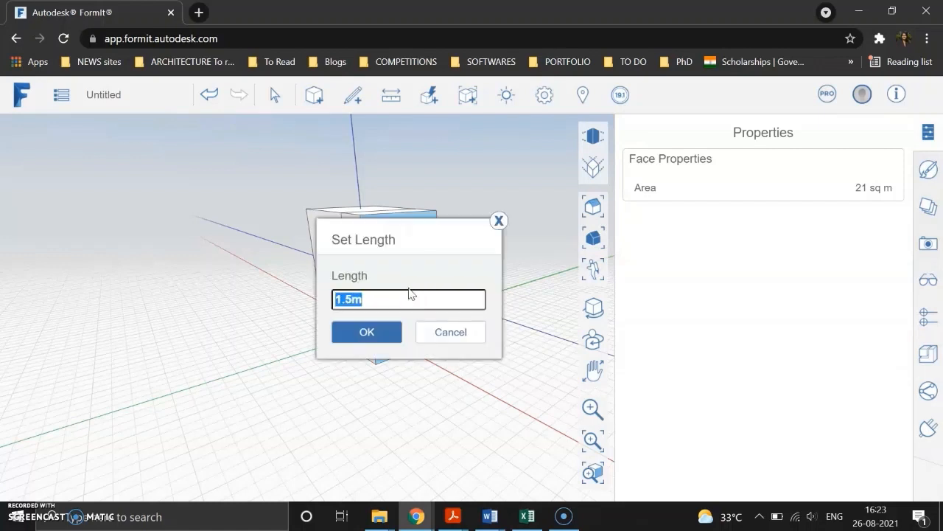
pyautogui.click(376, 337)
# Check the lengths of the block's base edges and front vertical edge in the edge properties.
pyautogui.click(347, 354)
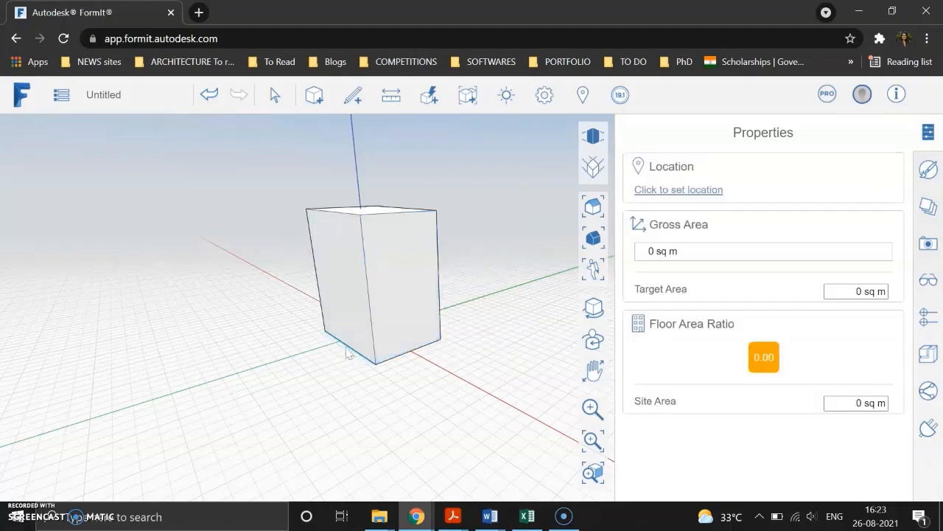
pyautogui.click(354, 353)
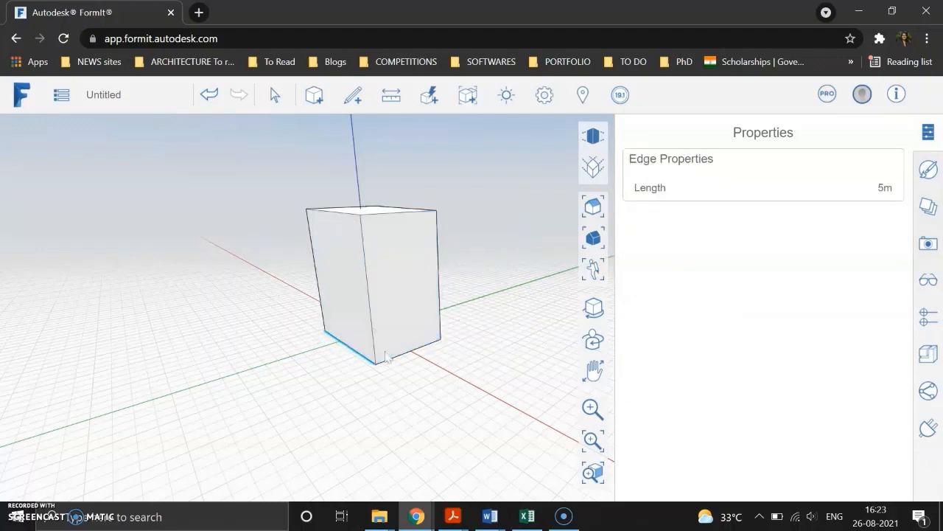
pyautogui.press('Escape')
pyautogui.click(363, 274)
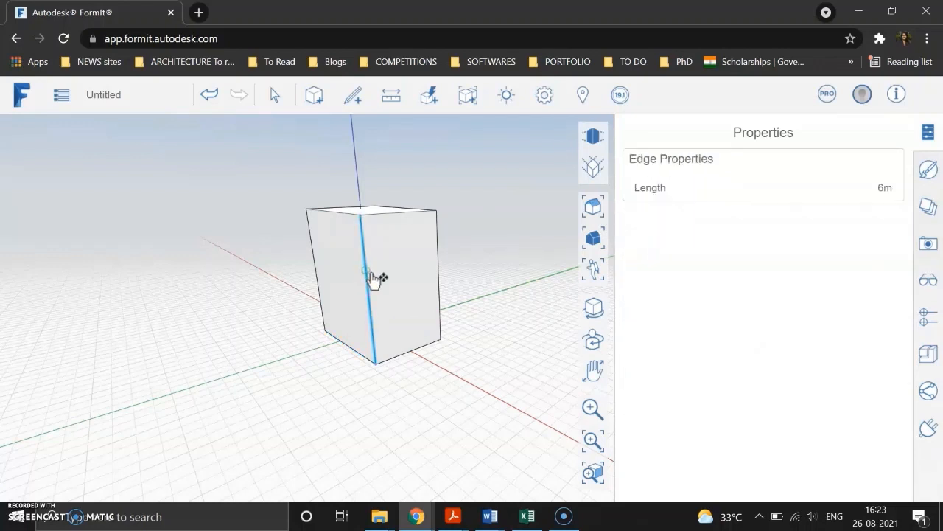
pyautogui.click(491, 306)
pyautogui.scroll(-2, 310, 319)
pyautogui.scroll(-1, 310, 319)
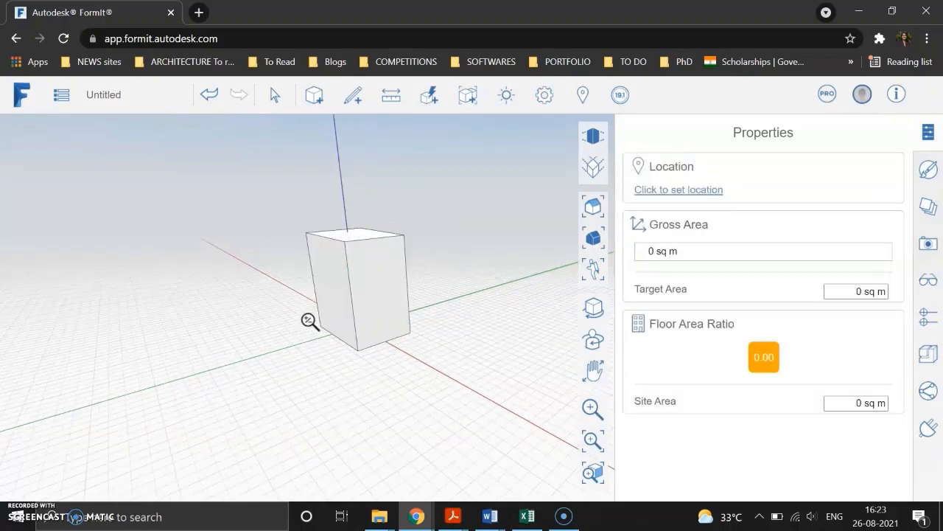
pyautogui.click(385, 351)
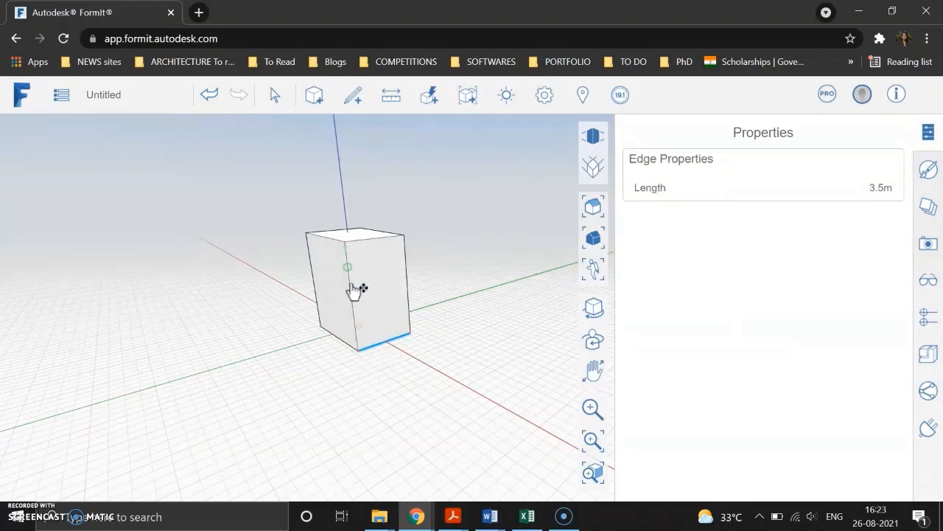
pyautogui.press('Escape')
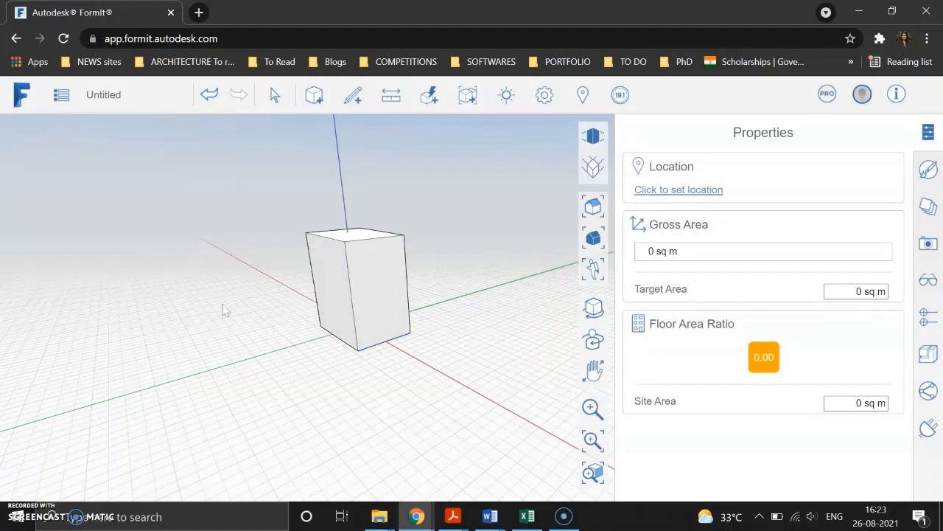
pyautogui.click(314, 94)
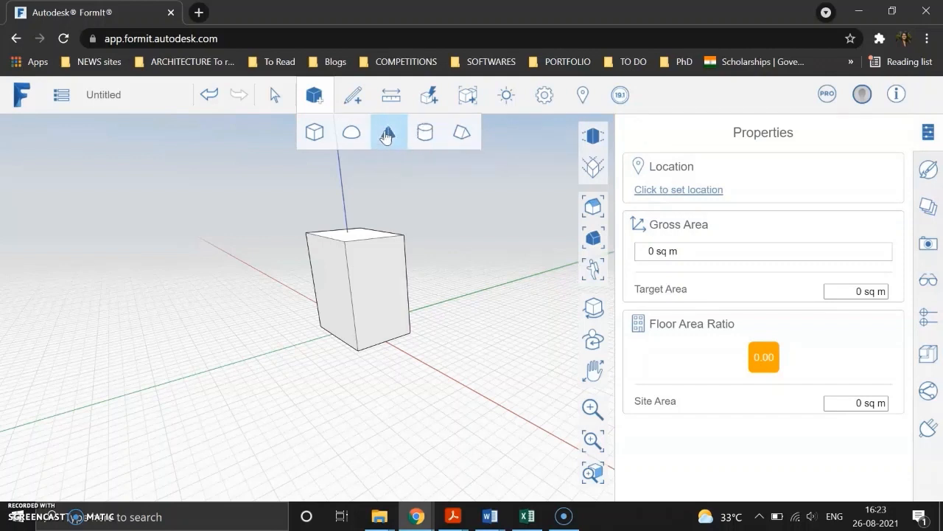
pyautogui.moveTo(356, 100)
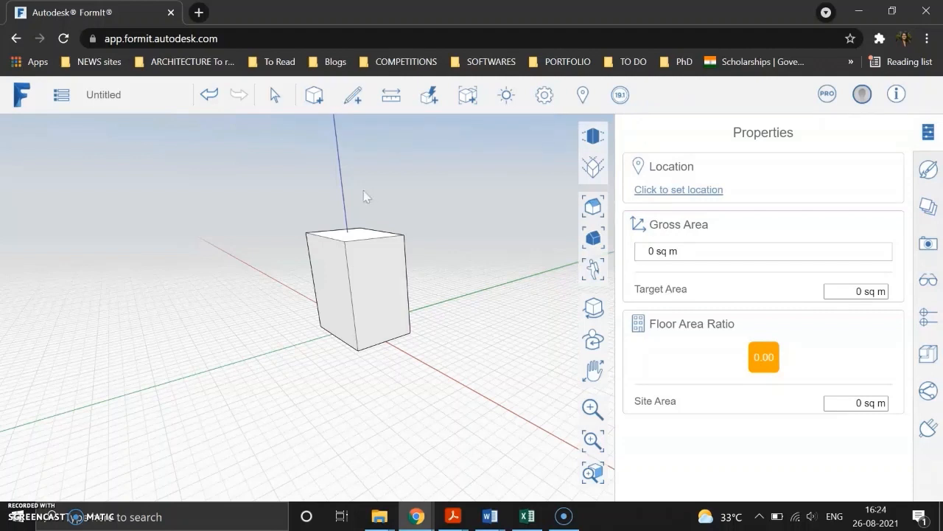
# Measure the extended base edge of the block between its two corner vertices with the distance measuring tool.
pyautogui.moveTo(390, 96)
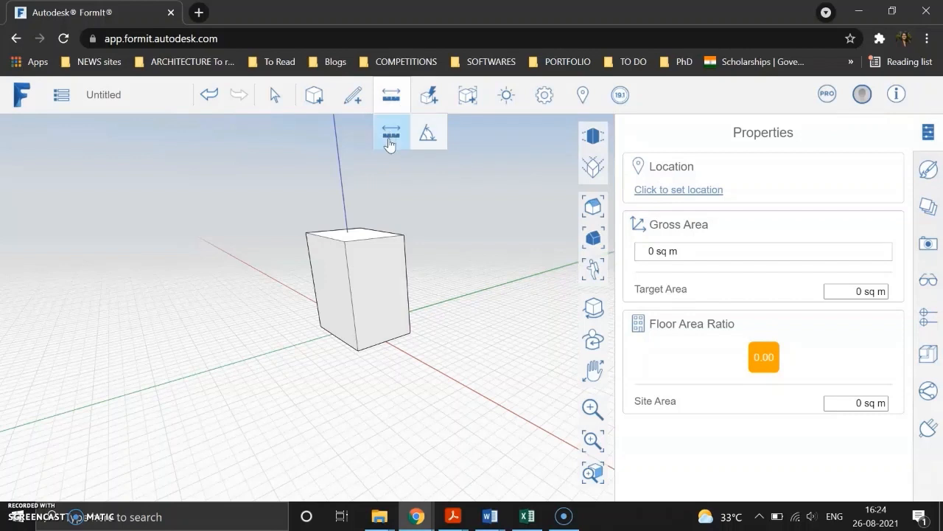
pyautogui.click(390, 142)
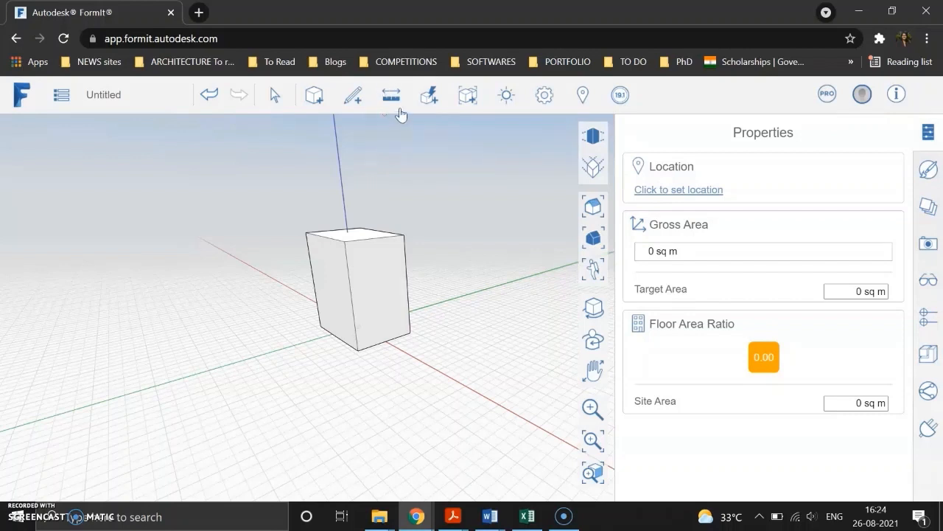
pyautogui.click(323, 327)
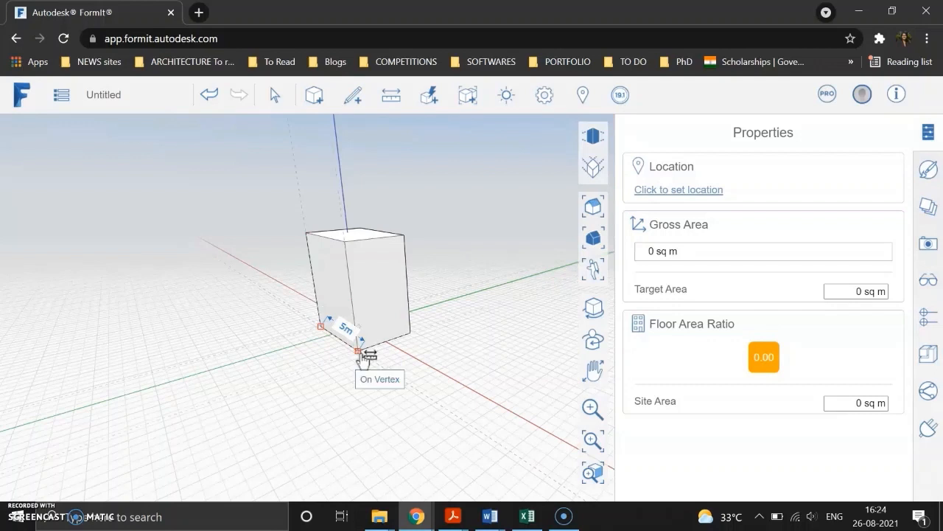
pyautogui.click(358, 350)
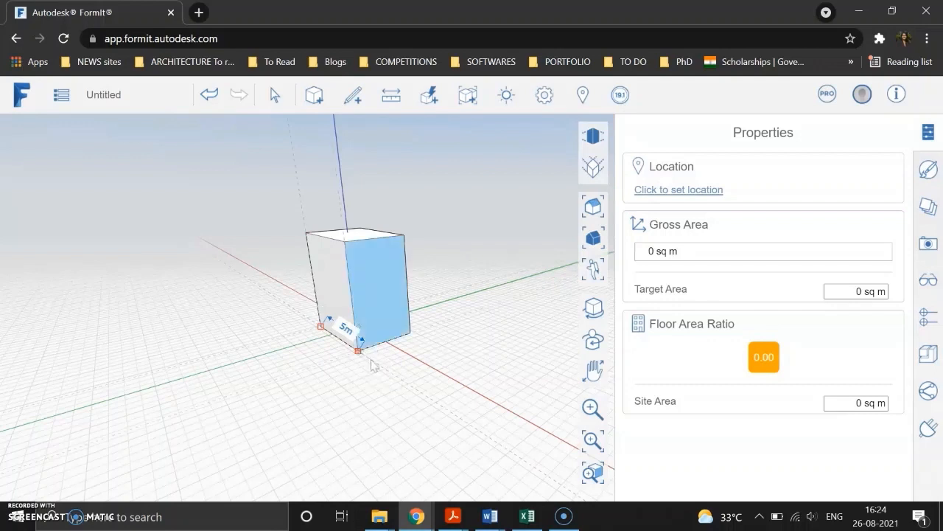
pyautogui.click(336, 341)
pyautogui.press('Escape')
# Search for "Jaipur, Rajasthan, India" in the location setup and show it on the map.
pyautogui.click(583, 97)
pyautogui.click(219, 202)
pyautogui.write('ahme')
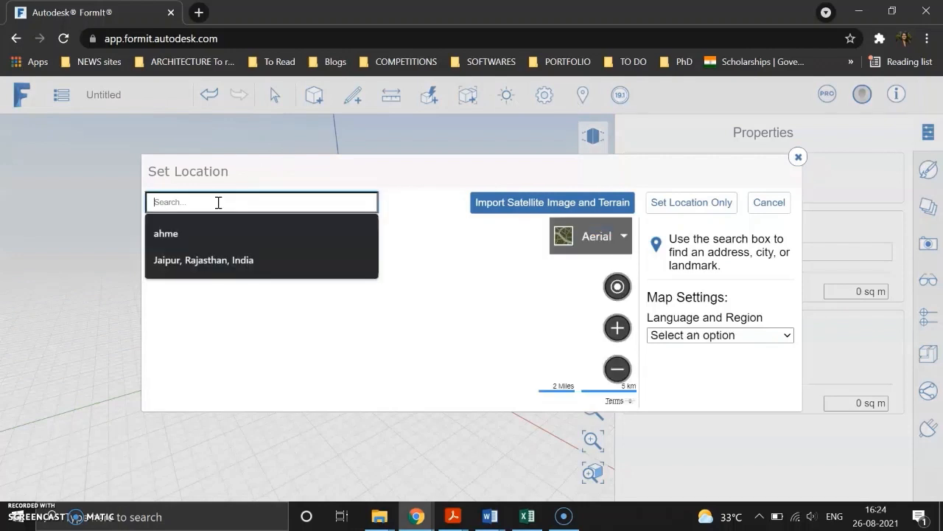
pyautogui.click(238, 260)
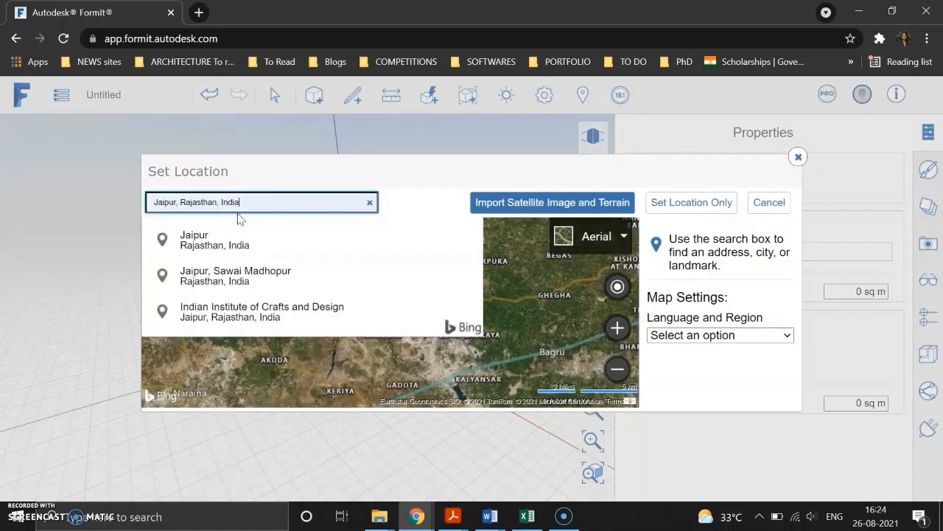
pyautogui.click(451, 193)
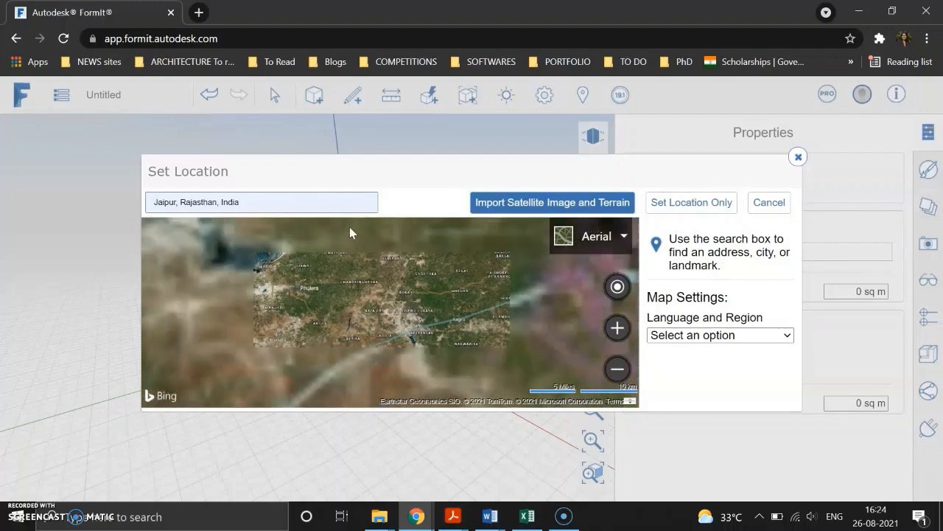
pyautogui.click(299, 202)
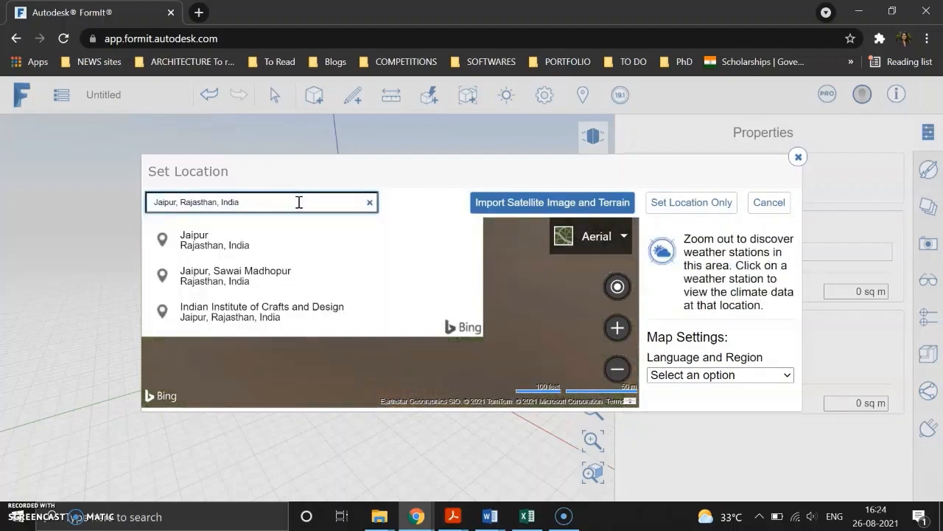
pyautogui.click(421, 201)
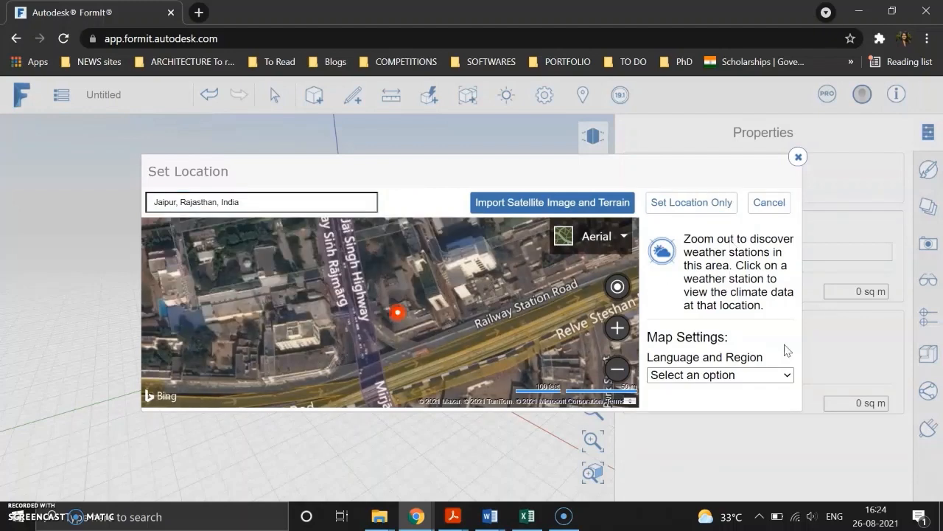
pyautogui.click(774, 377)
pyautogui.click(774, 376)
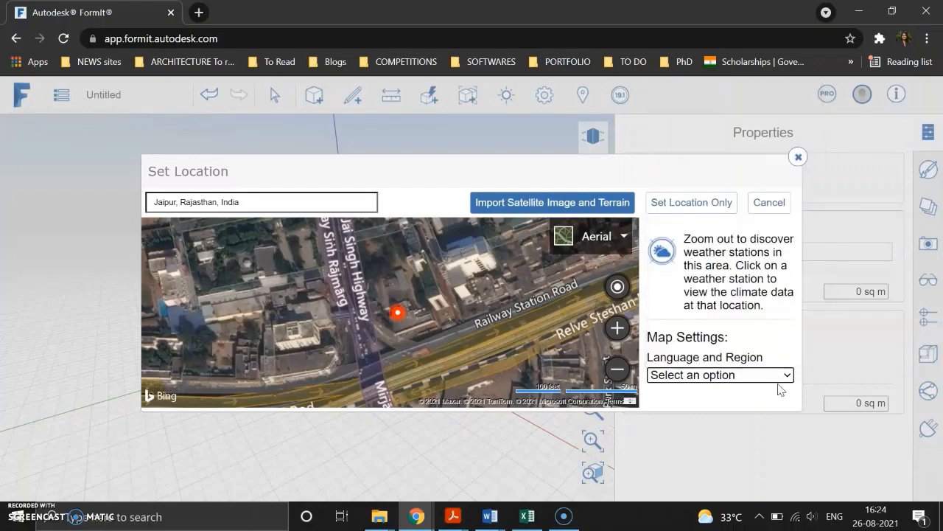
pyautogui.click(773, 377)
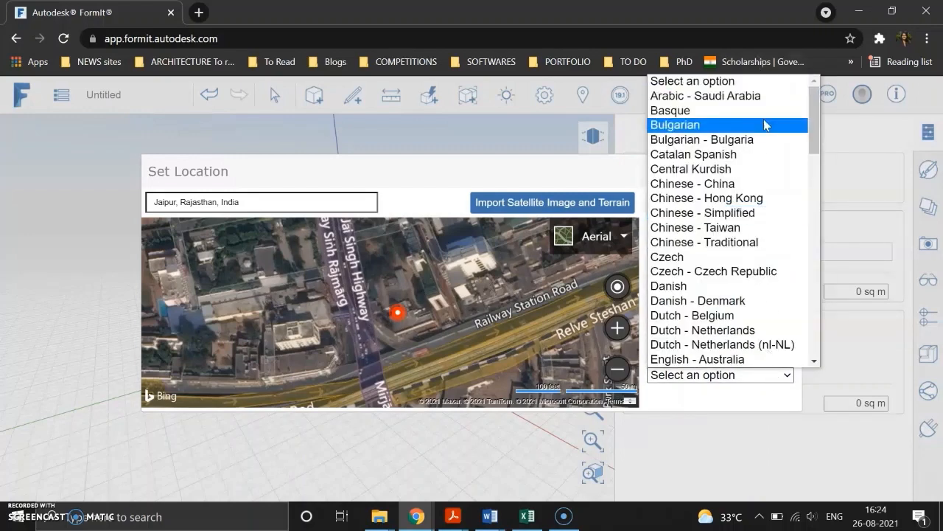
pyautogui.click(744, 403)
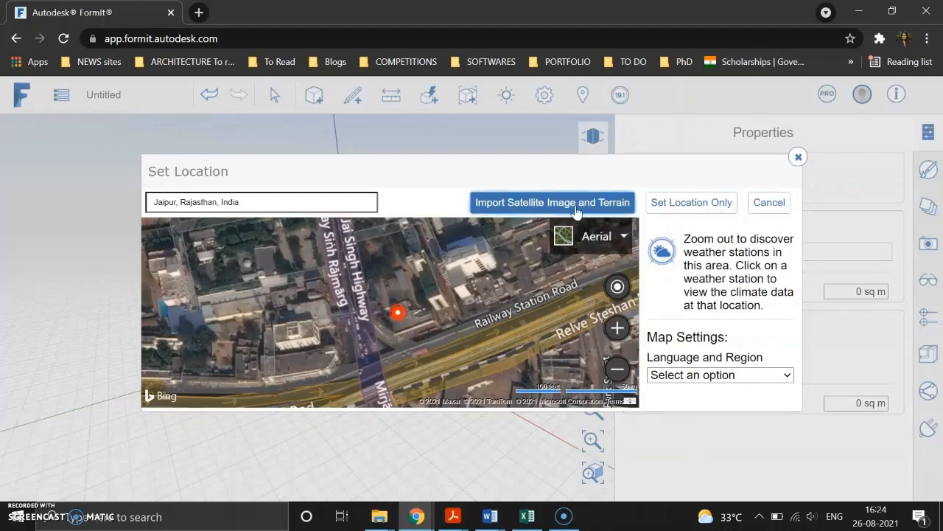
# Apply the Jaipur site as the project's location only, without importing the satellite image and terrain.
pyautogui.click(606, 238)
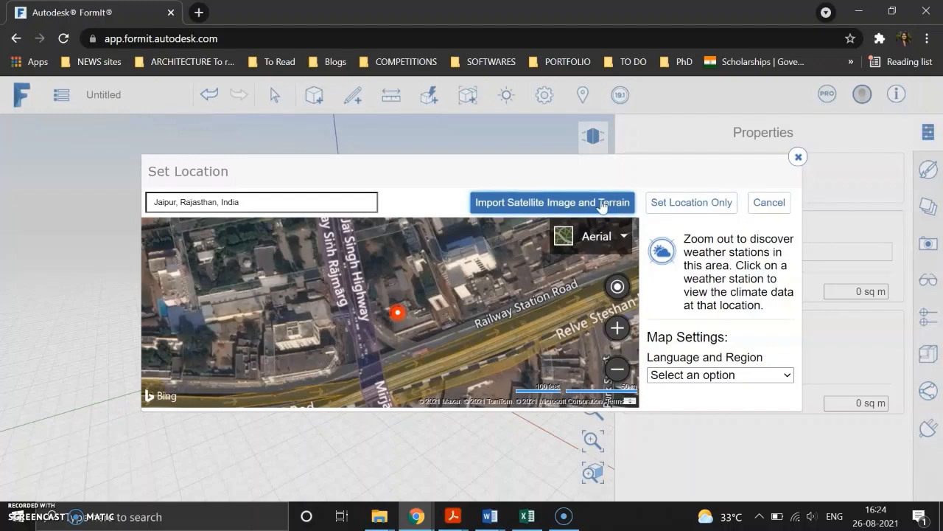
pyautogui.click(698, 207)
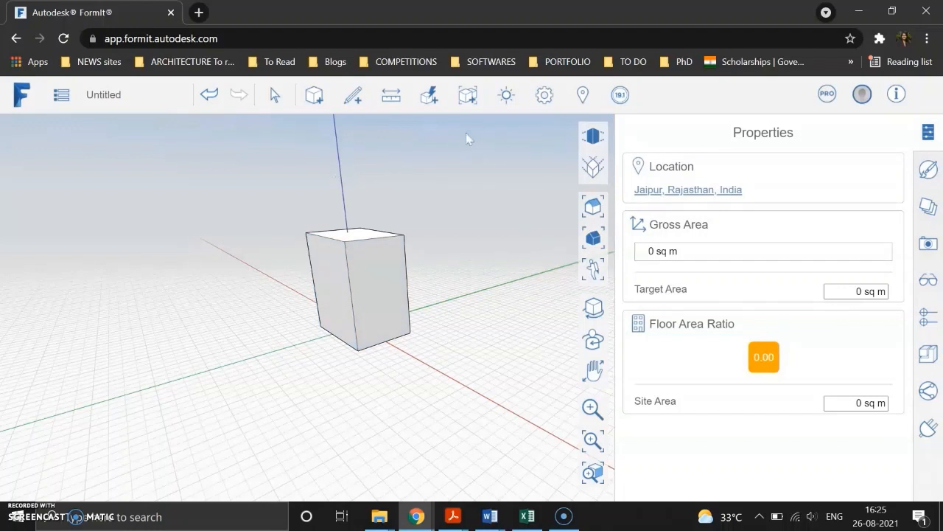
# Hide the properties and turn on the Sun Editor and Shadows for the model.
pyautogui.click(931, 132)
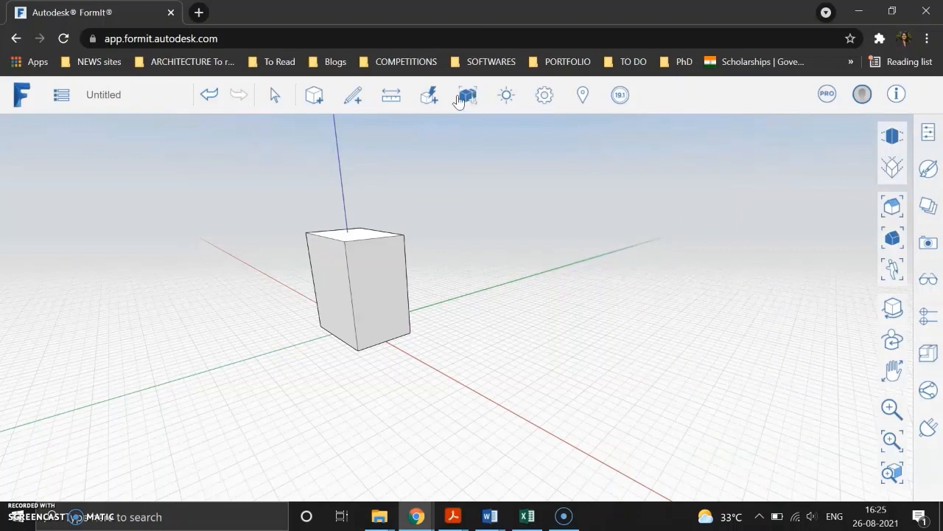
pyautogui.click(507, 95)
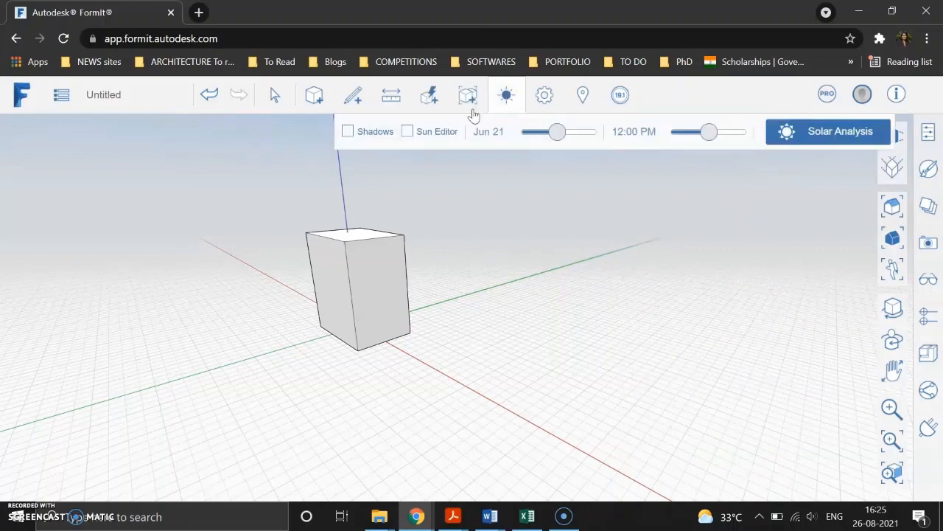
pyautogui.click(408, 132)
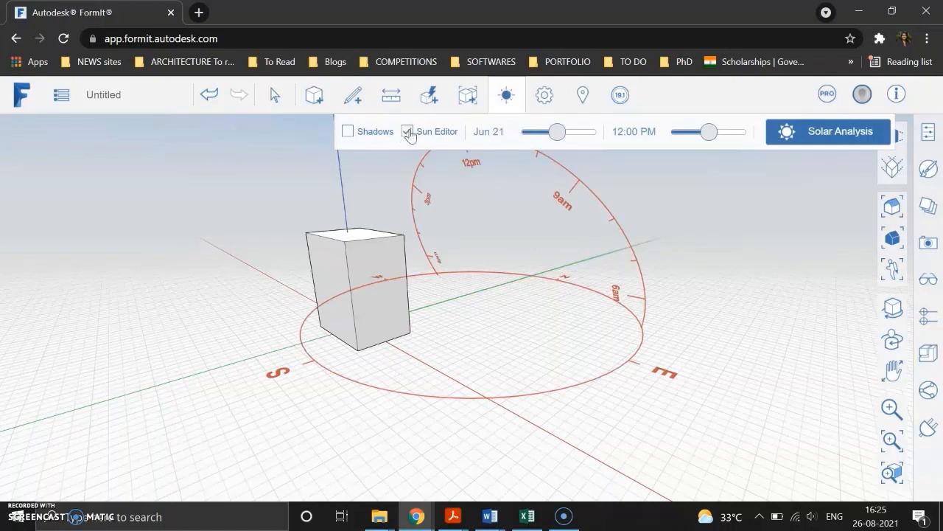
pyautogui.click(348, 132)
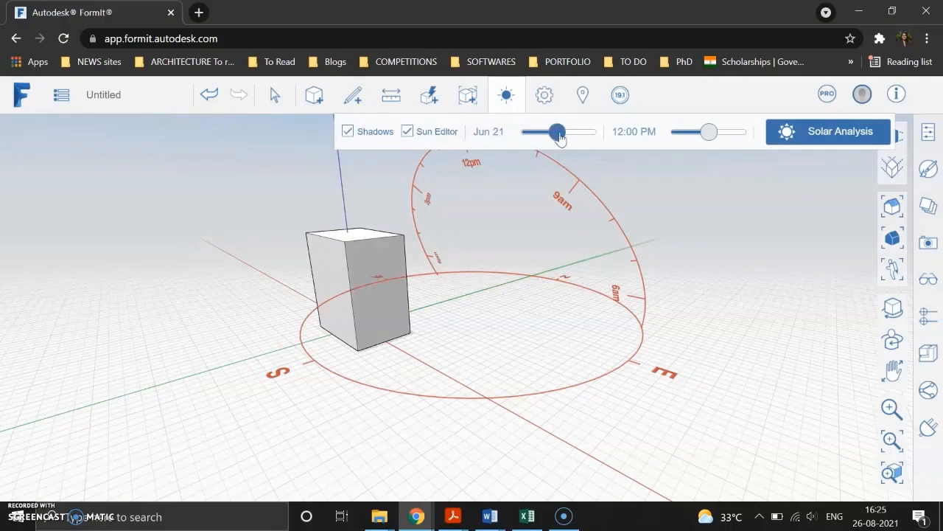
# Set the sun study date to Jul 2 and the time to 3:55 PM, and close the sun settings.
pyautogui.moveTo(558, 134)
pyautogui.mouseDown()
pyautogui.moveTo(529, 143)
pyautogui.moveTo(560, 140)
pyautogui.mouseUp()
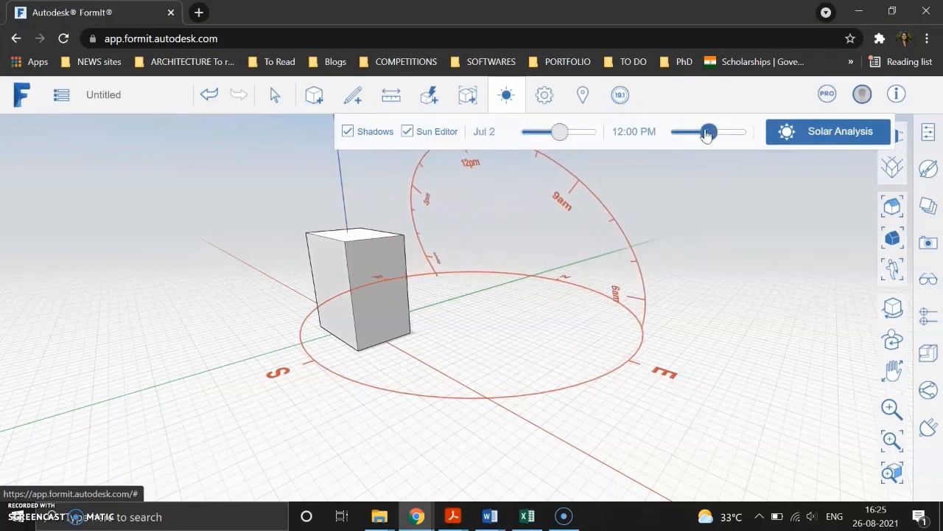
pyautogui.moveTo(707, 133); pyautogui.dragTo(730, 133)
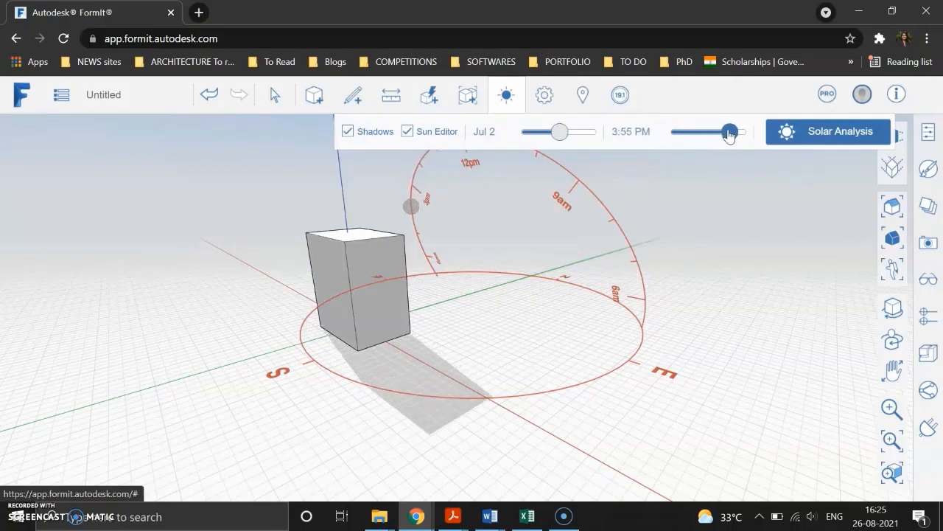
pyautogui.click(739, 256)
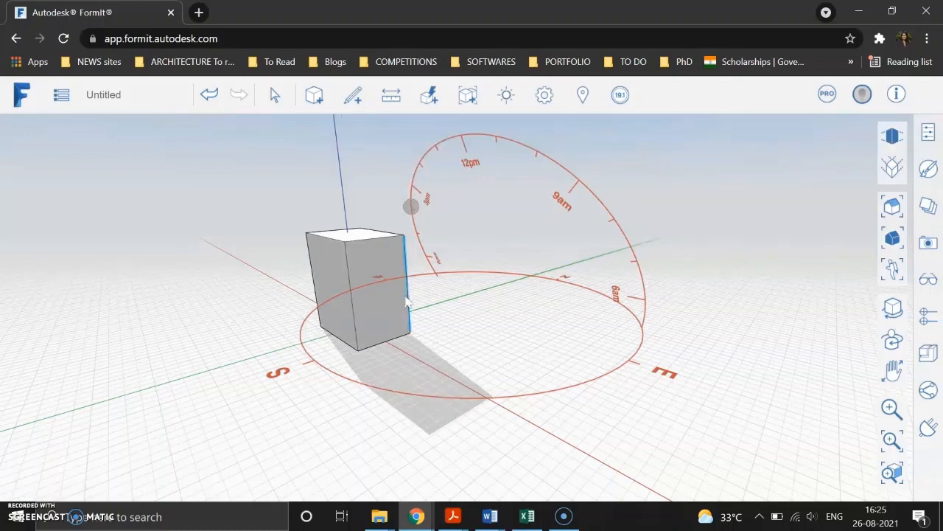
# Copy the box and paste the duplicate beside the original on the work plane, leaving a narrow gap between them.
pyautogui.scroll(-5, 405, 388)
pyautogui.scroll(6, 352, 358)
pyautogui.scroll(-3, 352, 358)
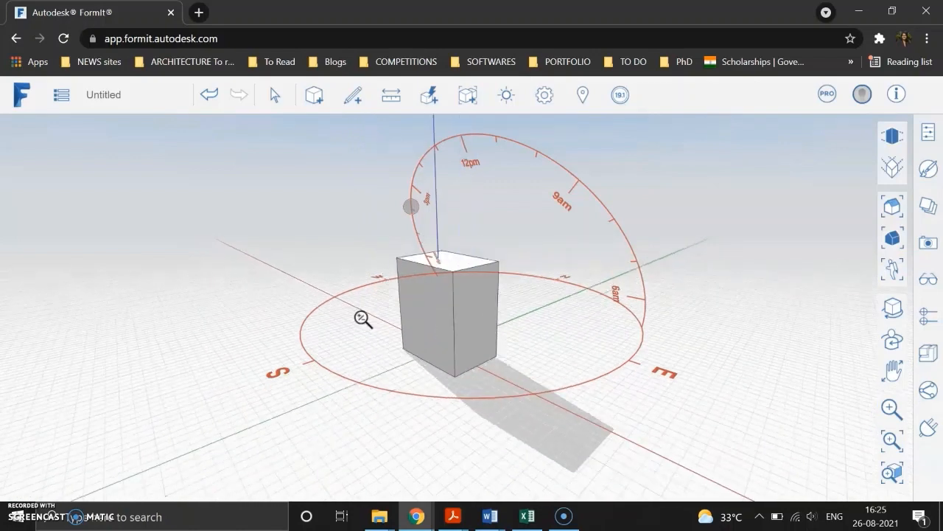
pyautogui.moveTo(337, 198); pyautogui.dragTo(542, 419)
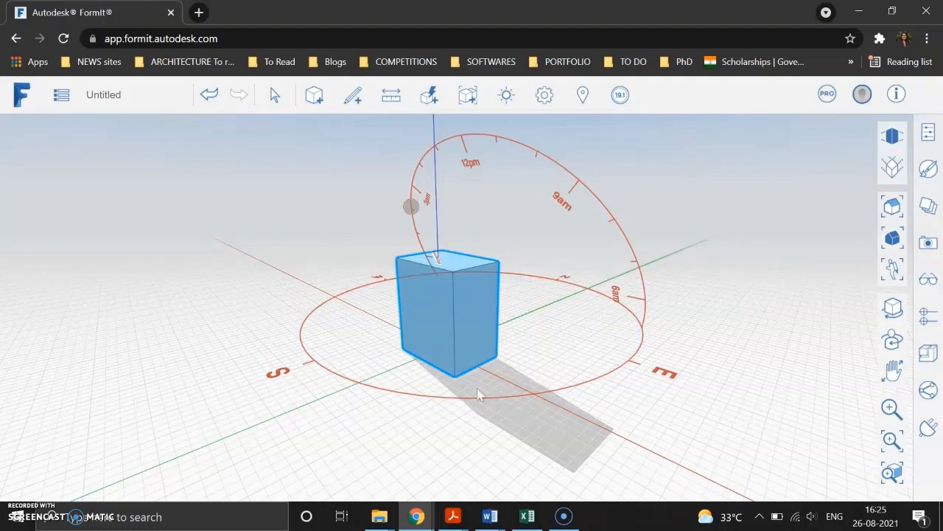
pyautogui.rightClick(425, 317)
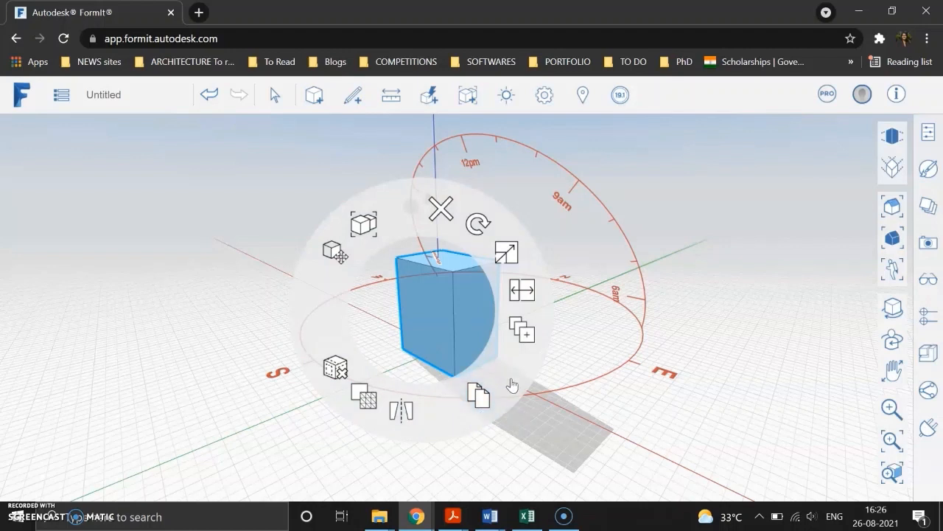
pyautogui.click(481, 399)
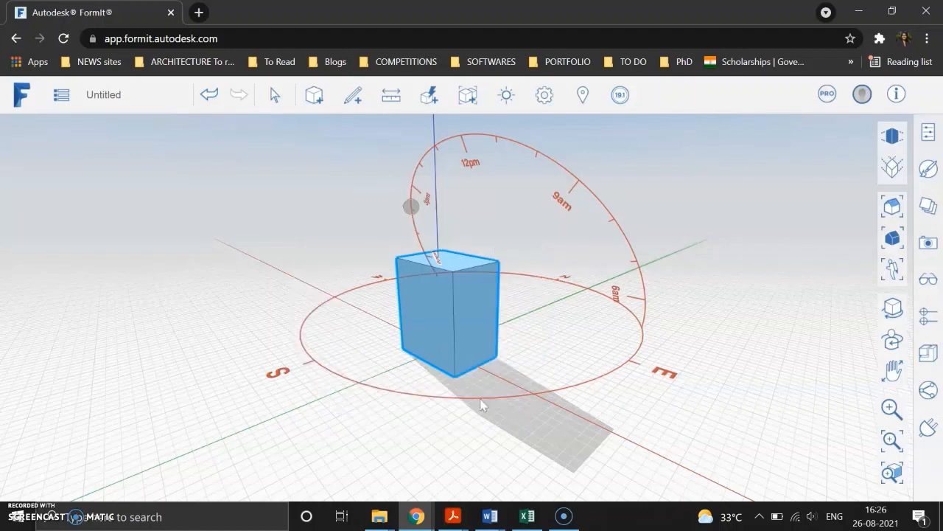
pyautogui.rightClick(524, 299)
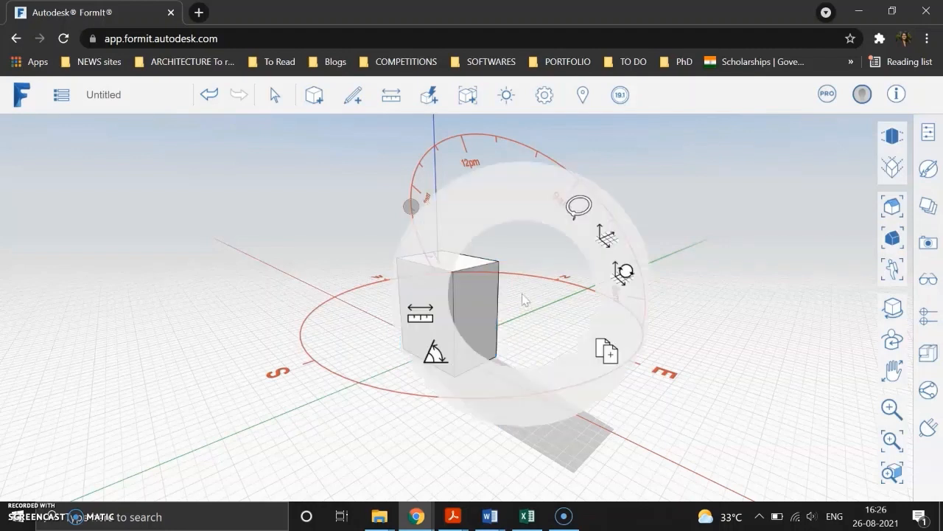
pyautogui.click(611, 356)
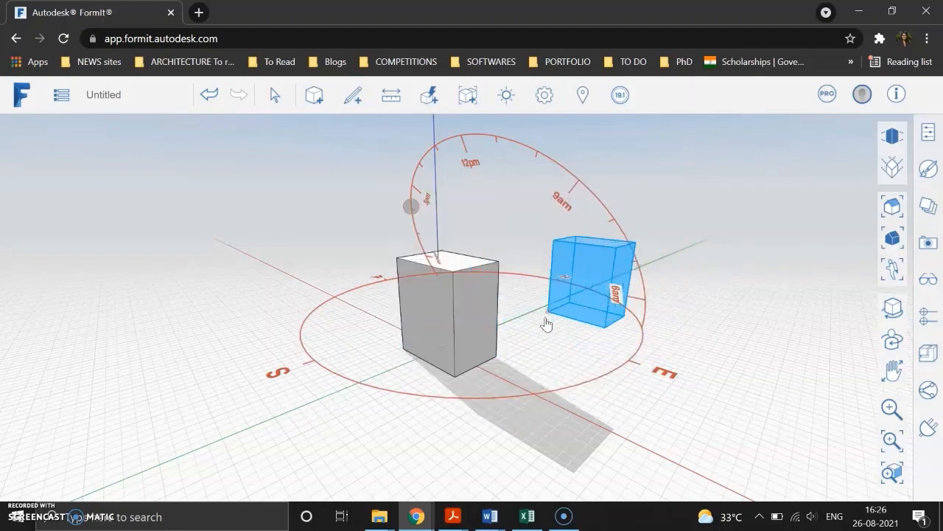
pyautogui.click(466, 389)
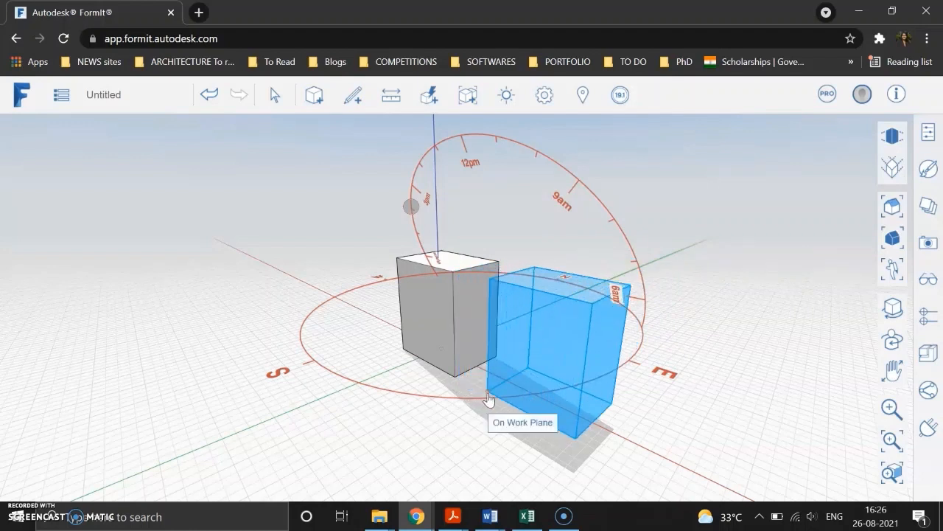
pyautogui.click(489, 399)
pyautogui.click(594, 220)
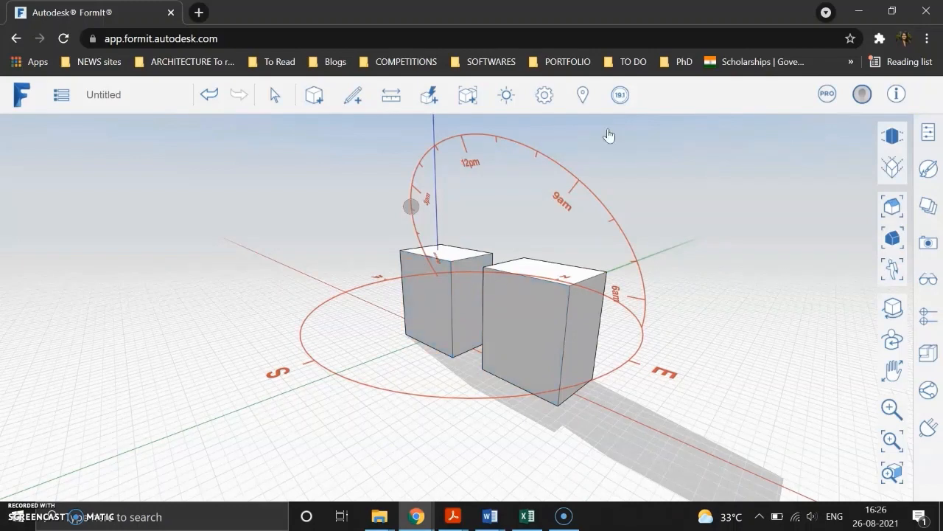
# Set the sun study date to Jun 21 and the time to early morning, between 6am and 9am.
pyautogui.moveTo(346, 401); pyautogui.dragTo(406, 383, button='middle')
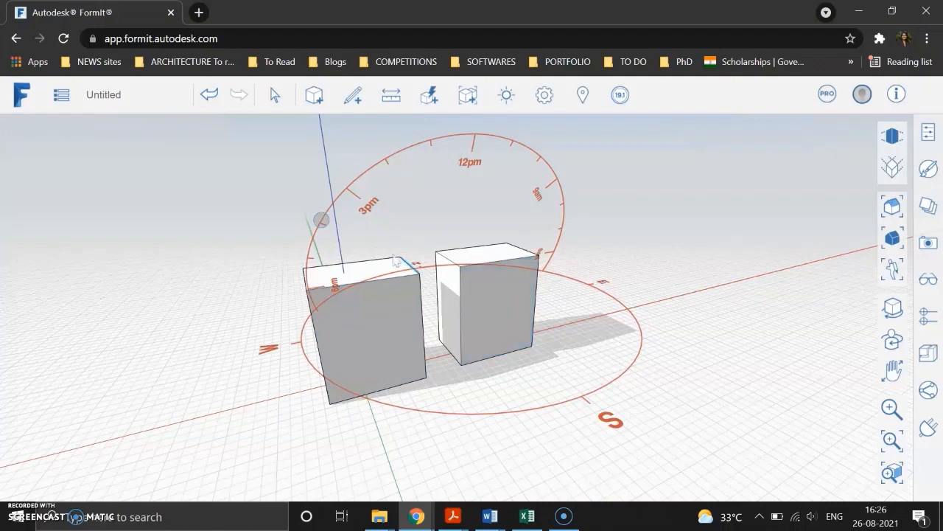
pyautogui.click(506, 96)
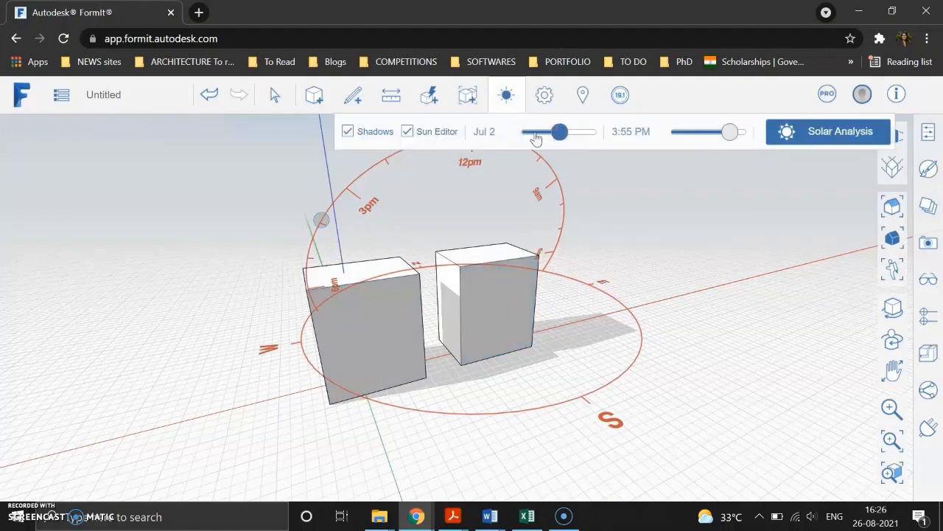
pyautogui.click(486, 133)
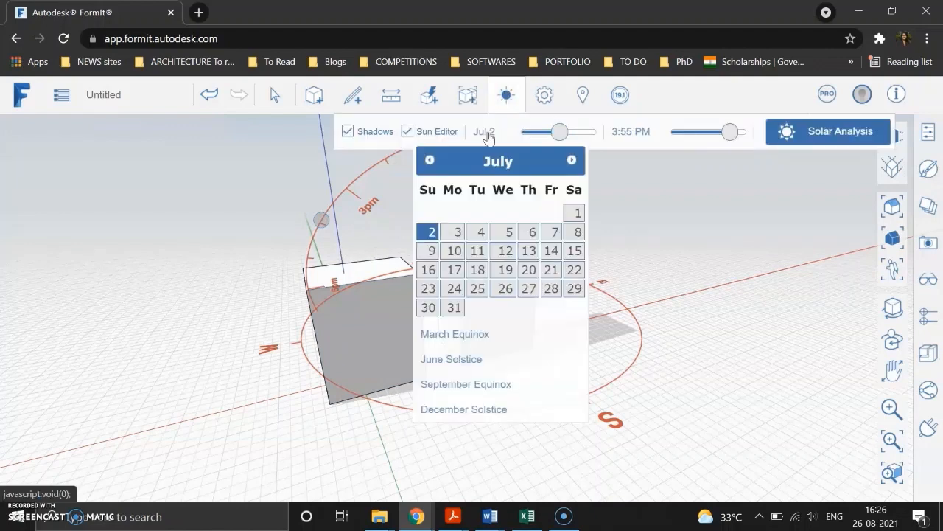
pyautogui.click(430, 160)
pyautogui.click(502, 270)
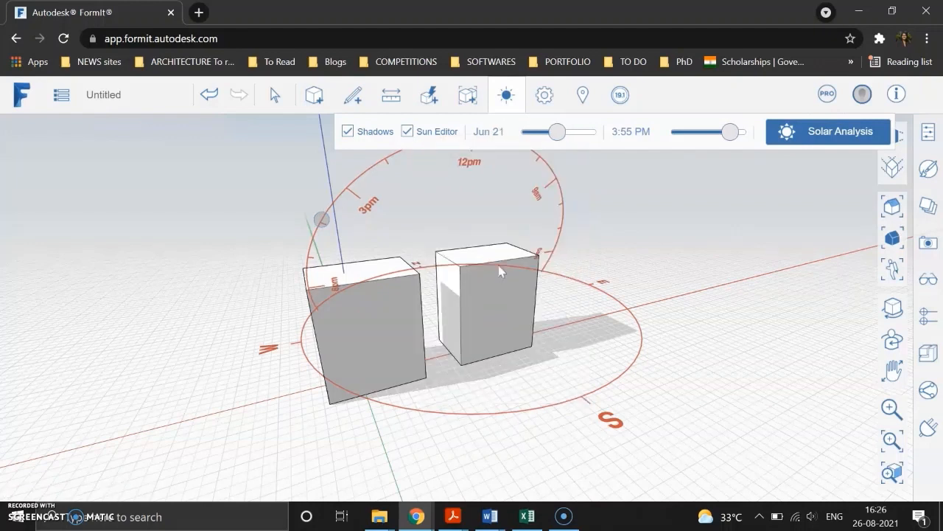
pyautogui.moveTo(730, 133); pyautogui.dragTo(686, 137)
pyautogui.moveTo(597, 353); pyautogui.dragTo(486, 381, button='middle')
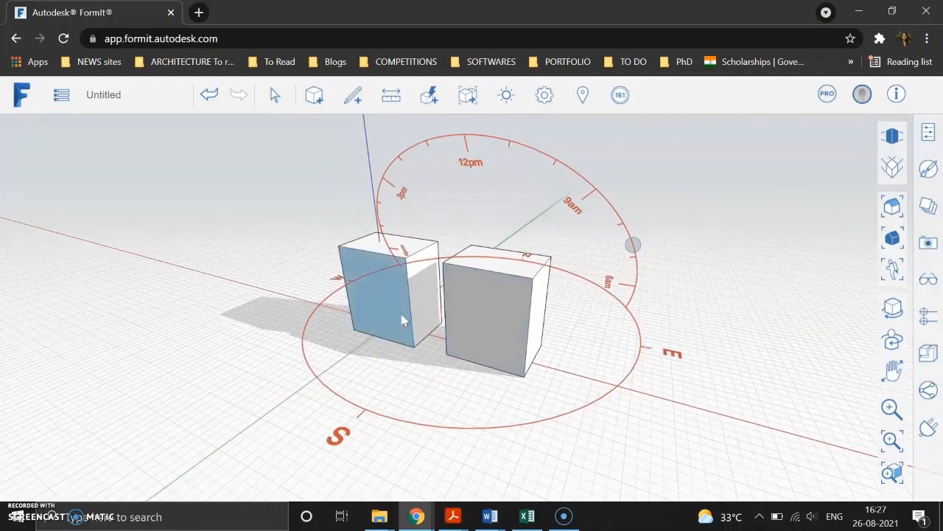
pyautogui.click(508, 97)
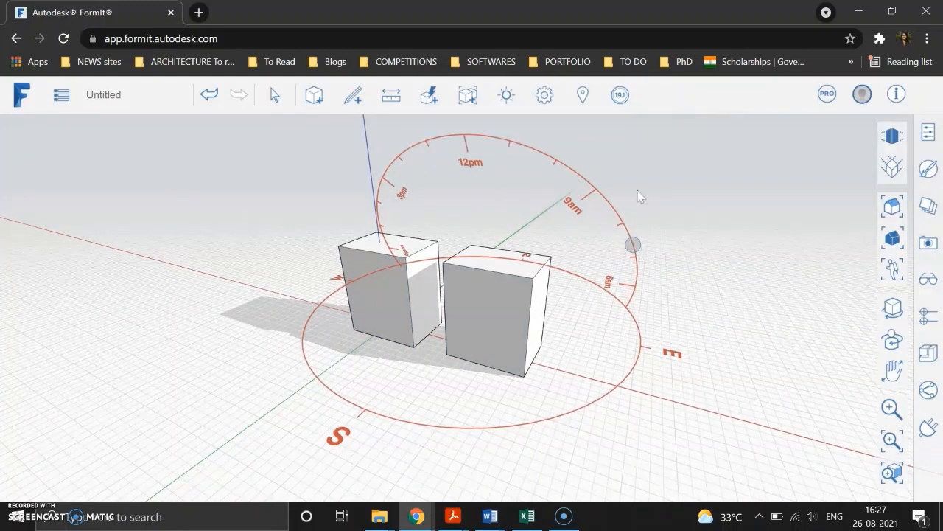
# Move the sun along its path to just past 12pm and on to about 2pm to study the shadows between the boxes.
pyautogui.moveTo(633, 245); pyautogui.dragTo(462, 154)
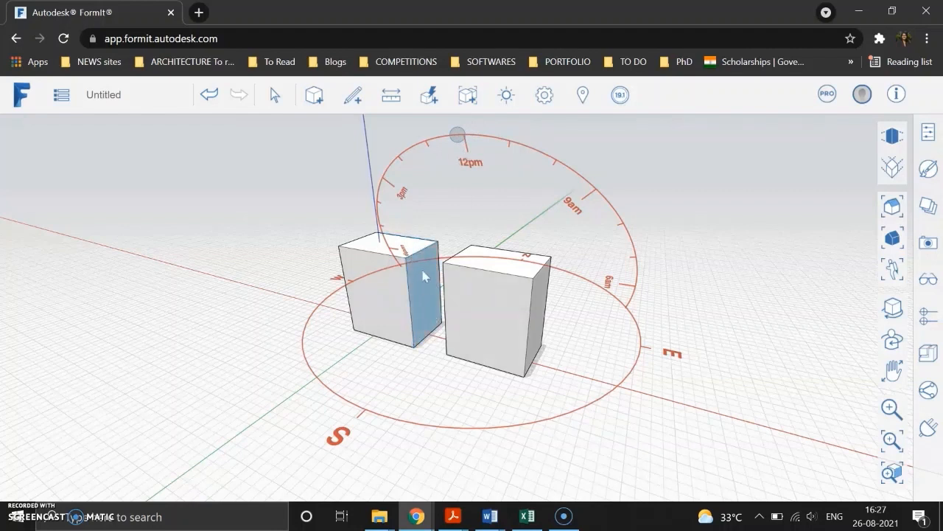
pyautogui.moveTo(354, 383); pyautogui.dragTo(409, 403, button='middle')
pyautogui.moveTo(456, 142); pyautogui.dragTo(393, 163)
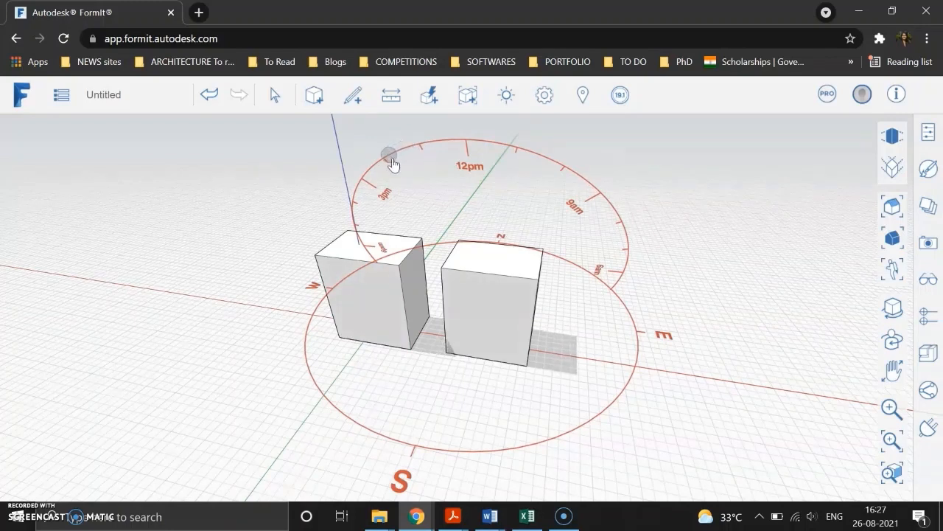
pyautogui.moveTo(406, 381); pyautogui.dragTo(525, 383)
pyautogui.moveTo(428, 403); pyautogui.dragTo(560, 415, button='right')
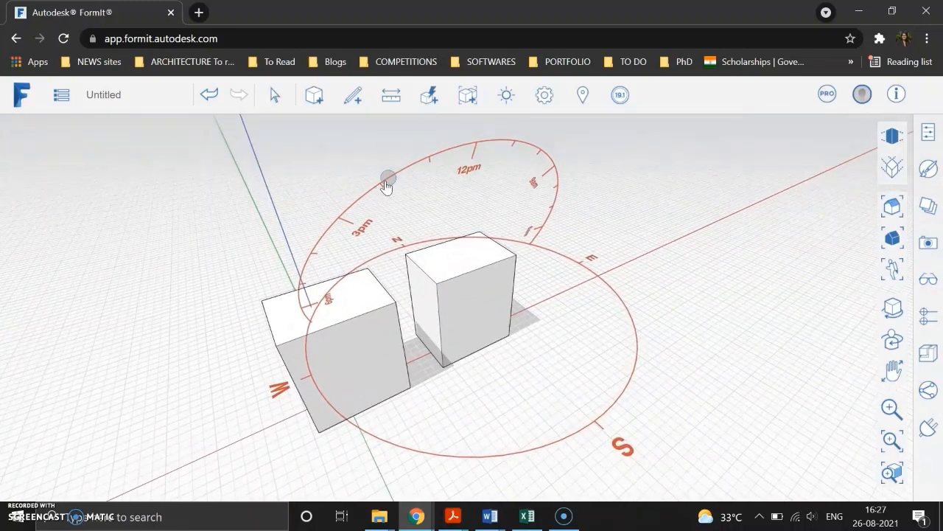
# Move the sun to the evening end of its path, and back to about 3pm.
pyautogui.moveTo(384, 189); pyautogui.dragTo(309, 313)
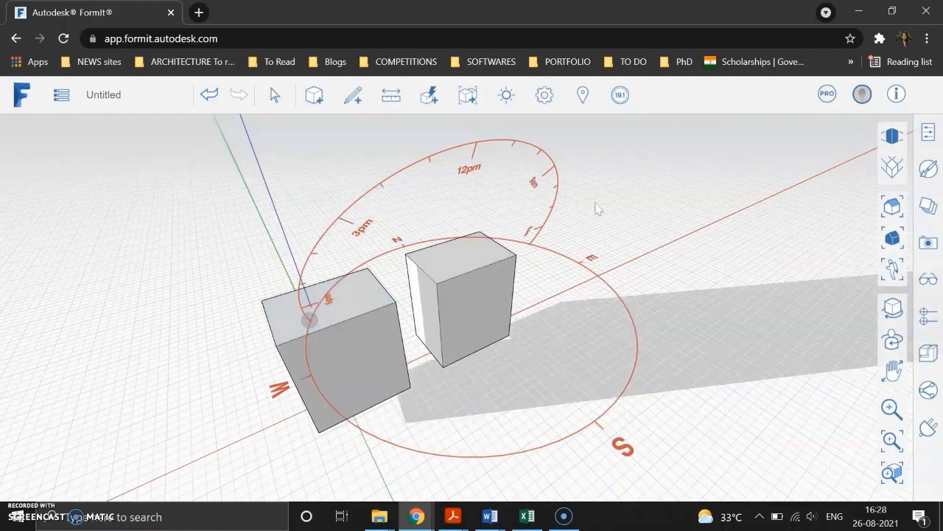
pyautogui.scroll(-3, 438, 312)
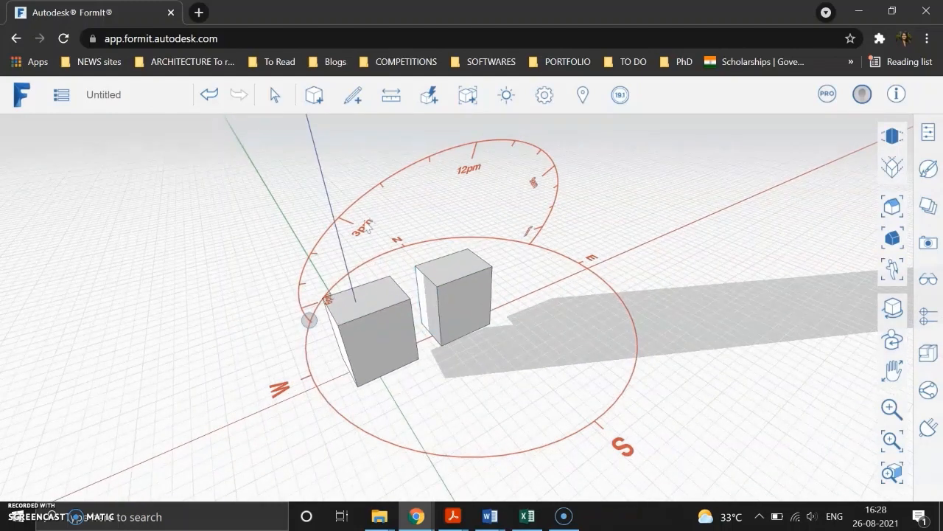
pyautogui.moveTo(308, 319); pyautogui.dragTo(340, 215)
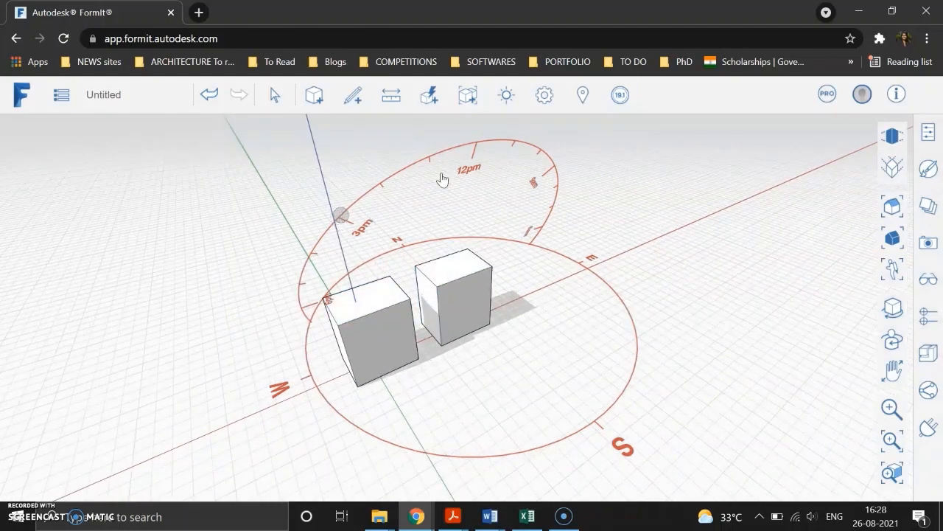
# Run a Solar Analysis on both boxes using the Month Peak method for Jun.
pyautogui.click(506, 96)
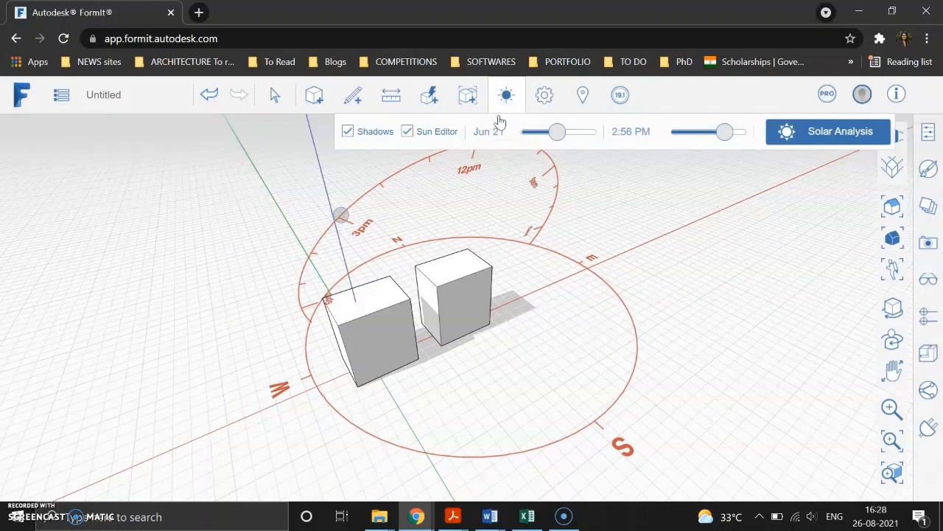
pyautogui.click(825, 134)
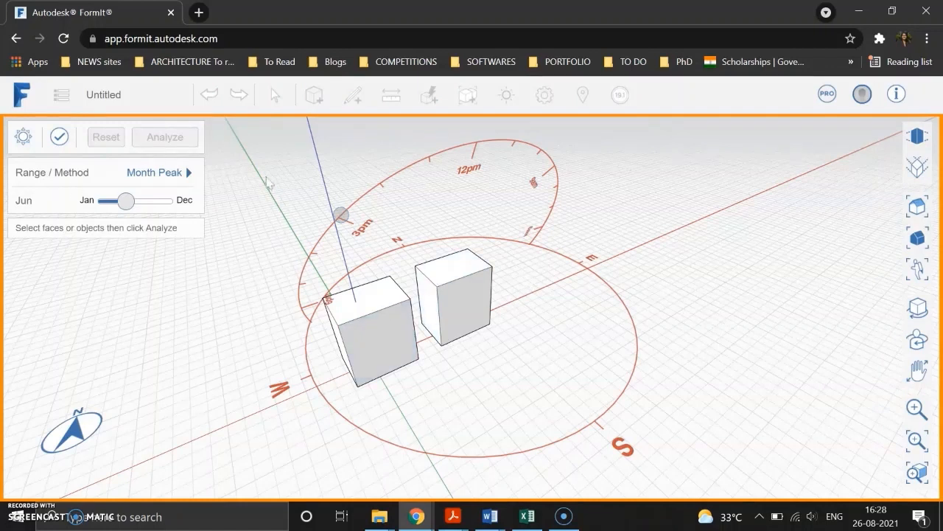
pyautogui.moveTo(269, 184); pyautogui.dragTo(553, 453)
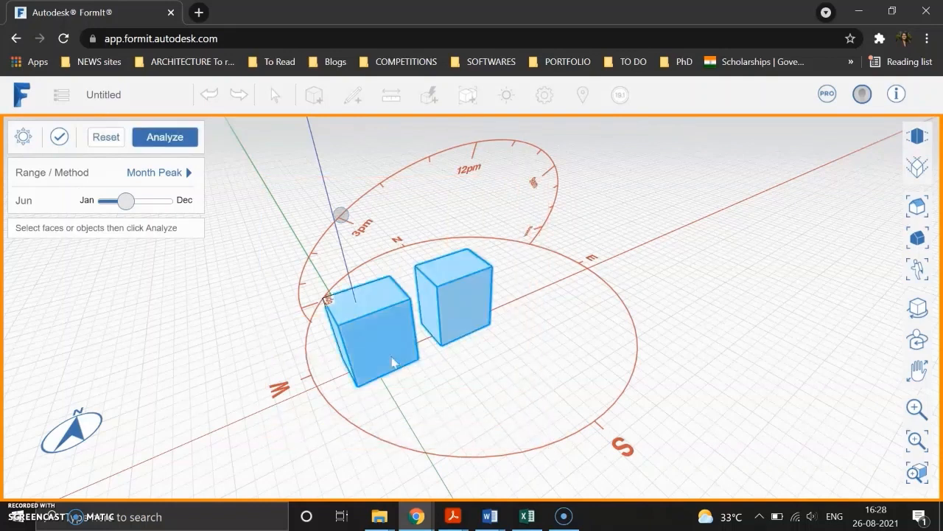
pyautogui.click(177, 180)
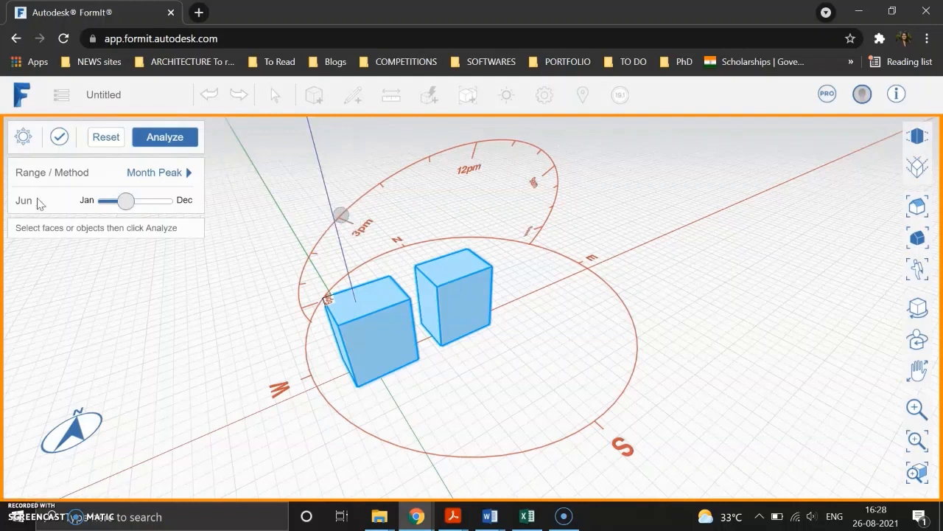
pyautogui.click(171, 140)
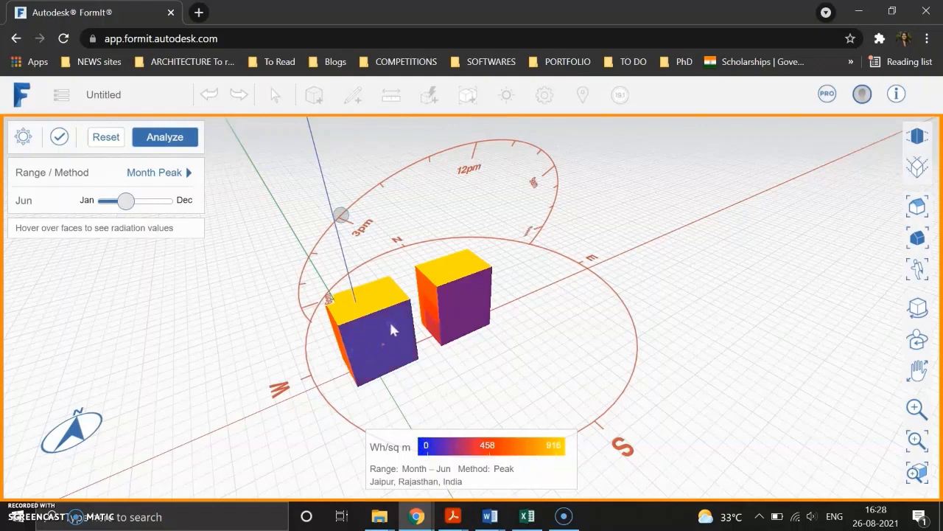
# Examine the peak June radiation values on the side and top faces of the boxes from several directions.
pyautogui.moveTo(392, 331)
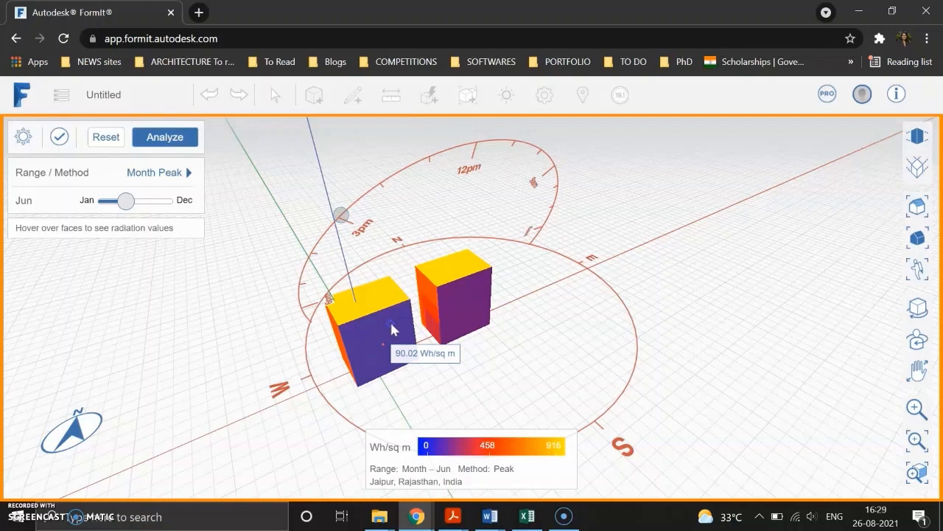
pyautogui.moveTo(411, 388); pyautogui.dragTo(478, 382, button='right')
pyautogui.moveTo(346, 378)
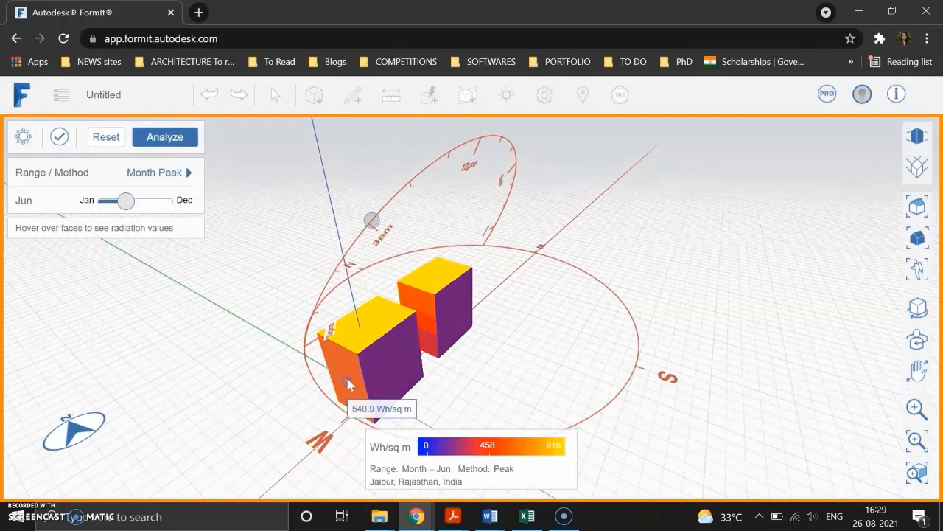
pyautogui.moveTo(271, 391); pyautogui.dragTo(508, 372, button='right')
pyautogui.moveTo(536, 375)
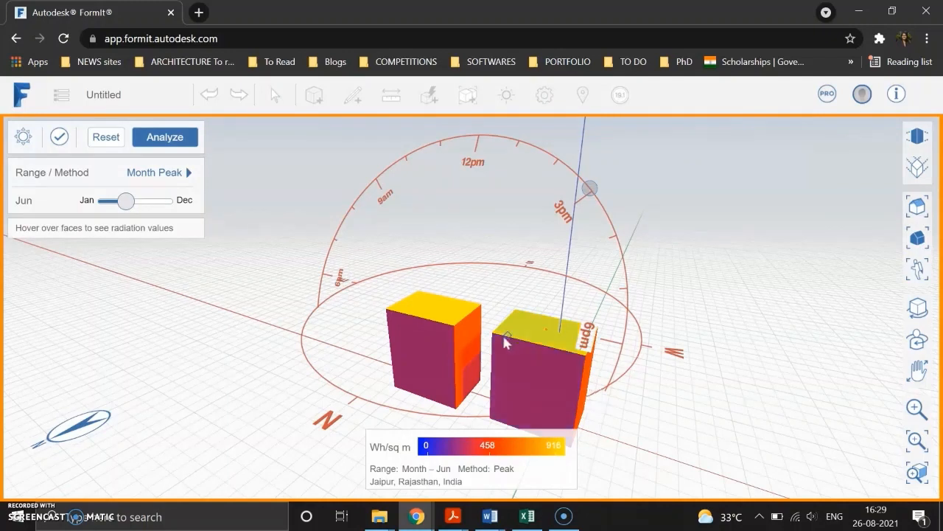
pyautogui.moveTo(519, 377)
pyautogui.mouseDown(button='right')
pyautogui.moveTo(626, 395)
pyautogui.moveTo(524, 375)
pyautogui.mouseUp(button='right')
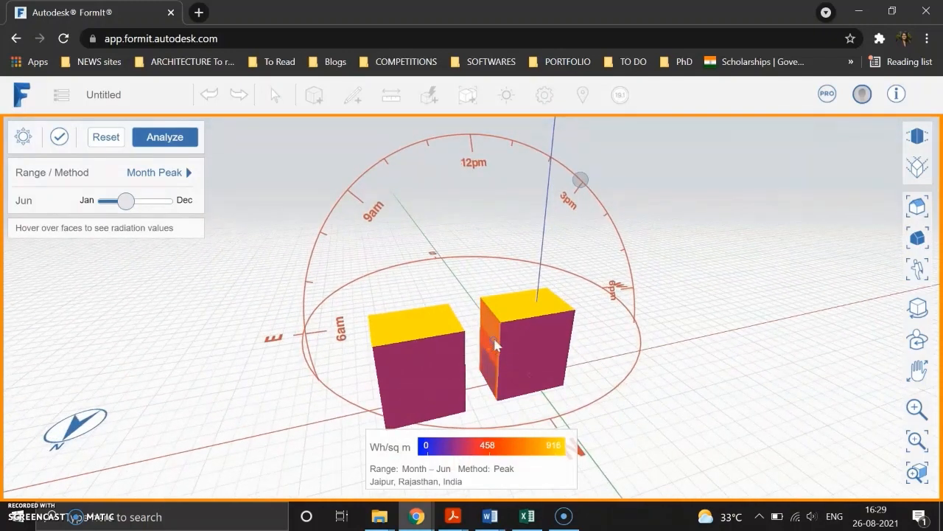
pyautogui.moveTo(496, 345)
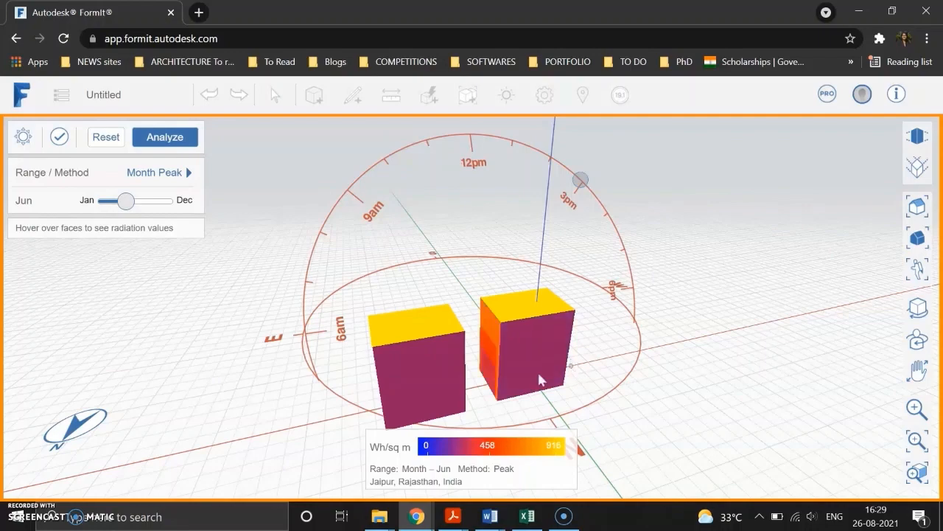
pyautogui.moveTo(541, 379); pyautogui.dragTo(509, 422, button='right')
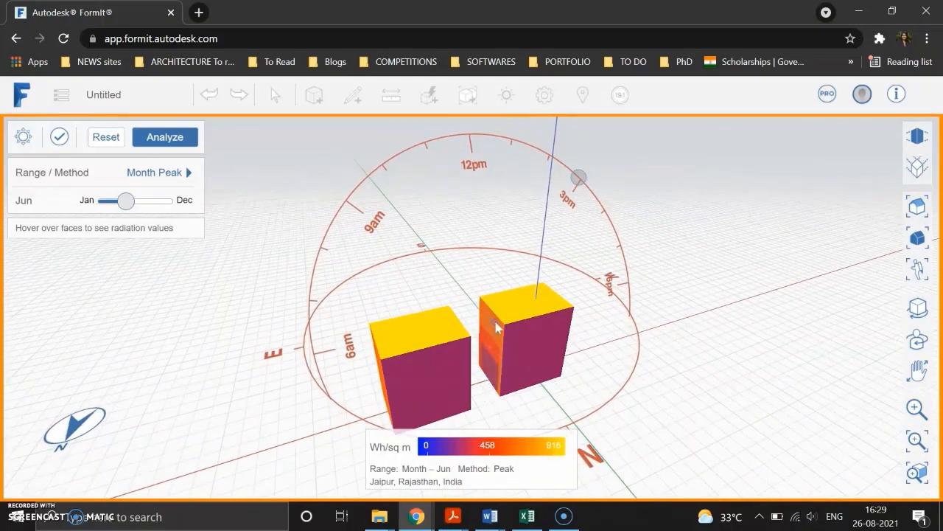
pyautogui.moveTo(494, 332)
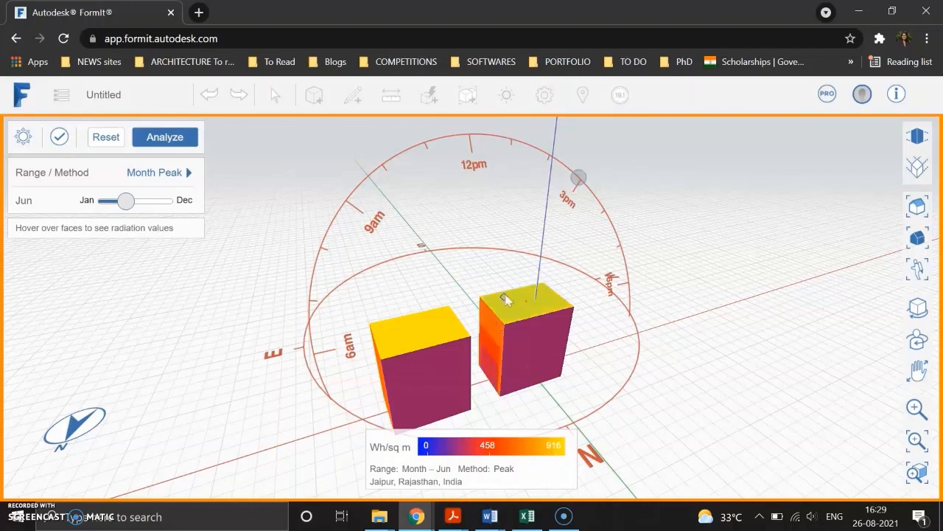
pyautogui.moveTo(507, 314)
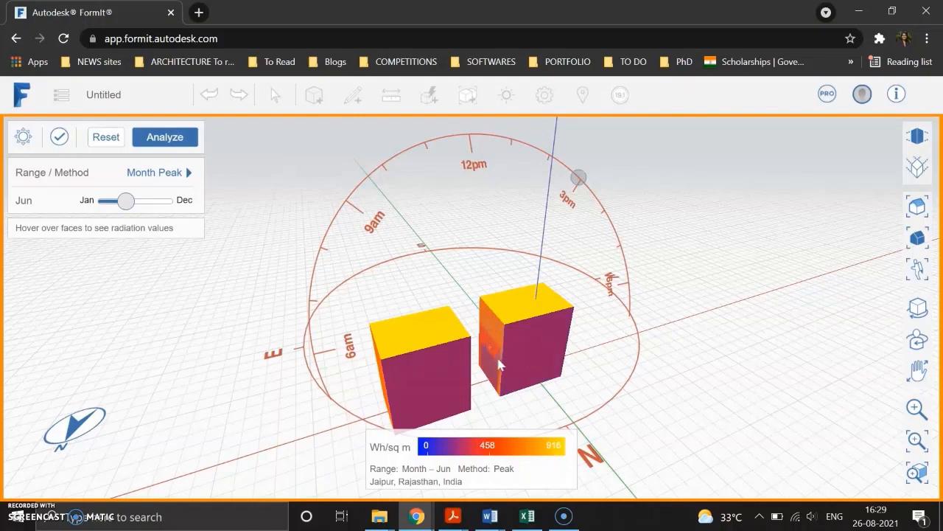
pyautogui.moveTo(496, 357)
pyautogui.moveTo(491, 374)
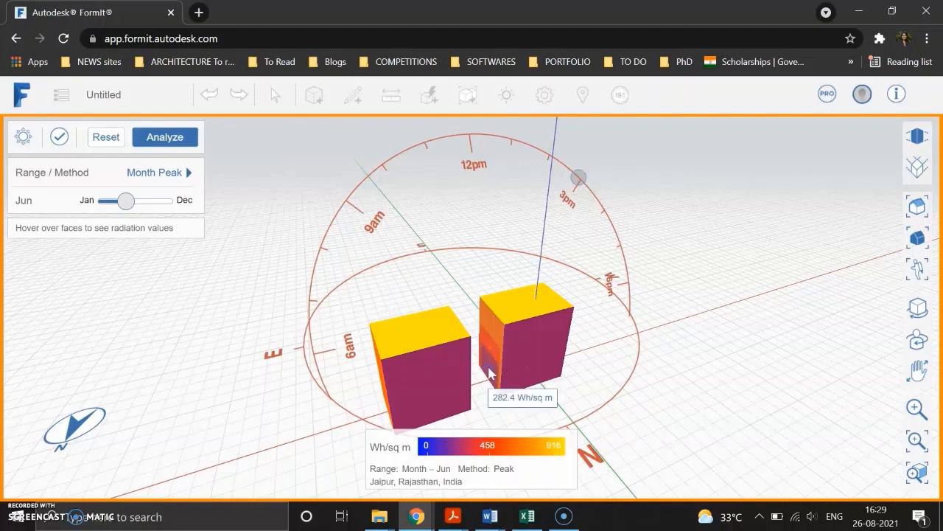
# Set the solar analysis month to Dec.
pyautogui.moveTo(127, 203); pyautogui.dragTo(173, 211)
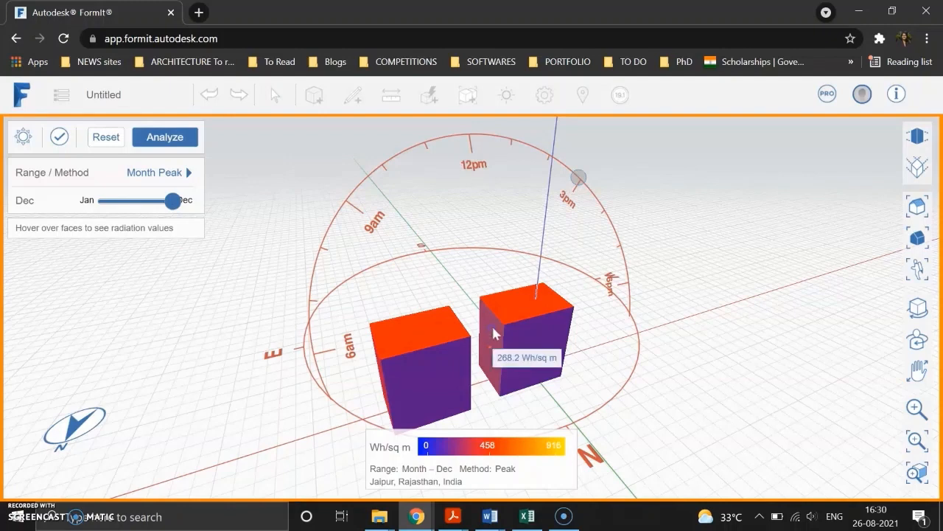
# Switch the solar analysis of both boxes to the Year Cumulative method and inspect the boxes from another direction.
pyautogui.click(184, 172)
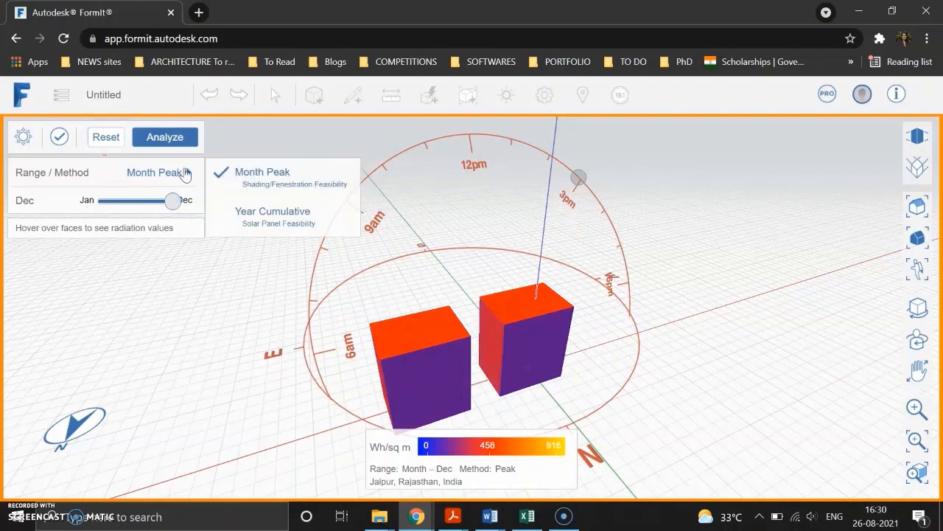
pyautogui.click(277, 225)
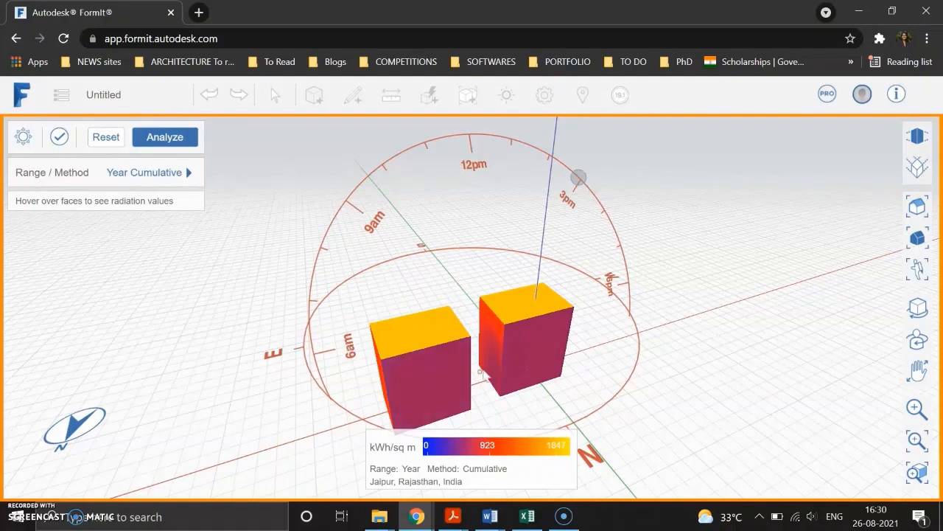
pyautogui.scroll(4, 490, 376)
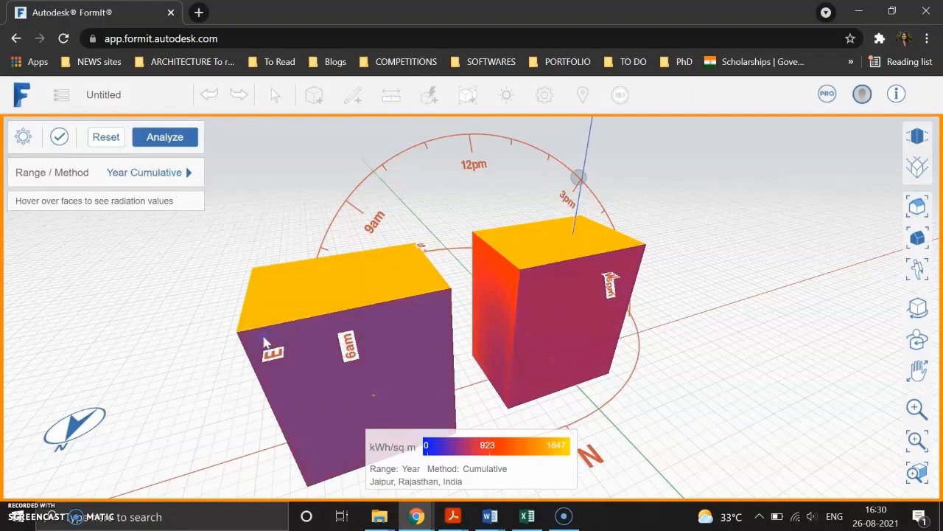
pyautogui.moveTo(525, 284); pyautogui.dragTo(695, 378, button='middle')
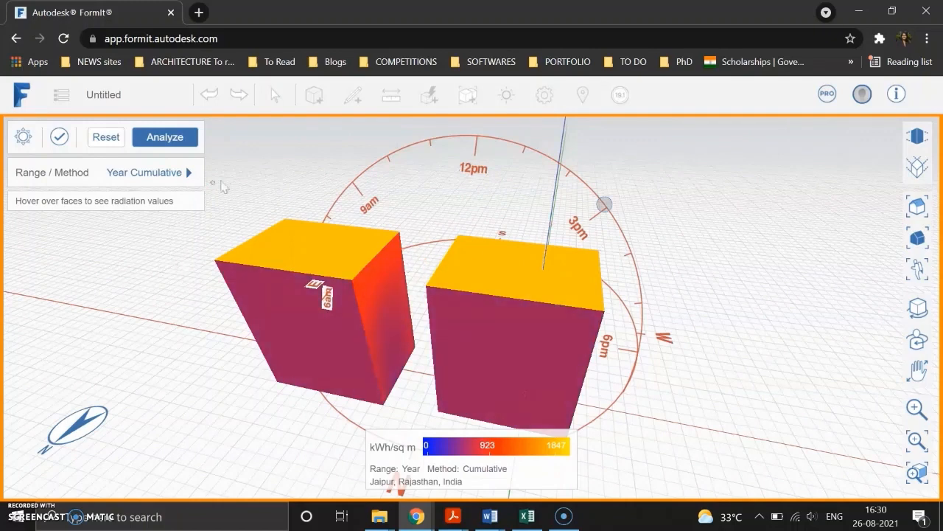
# Finish the solar analysis and delete the western box standing at the origin.
pyautogui.click(58, 137)
pyautogui.click(928, 131)
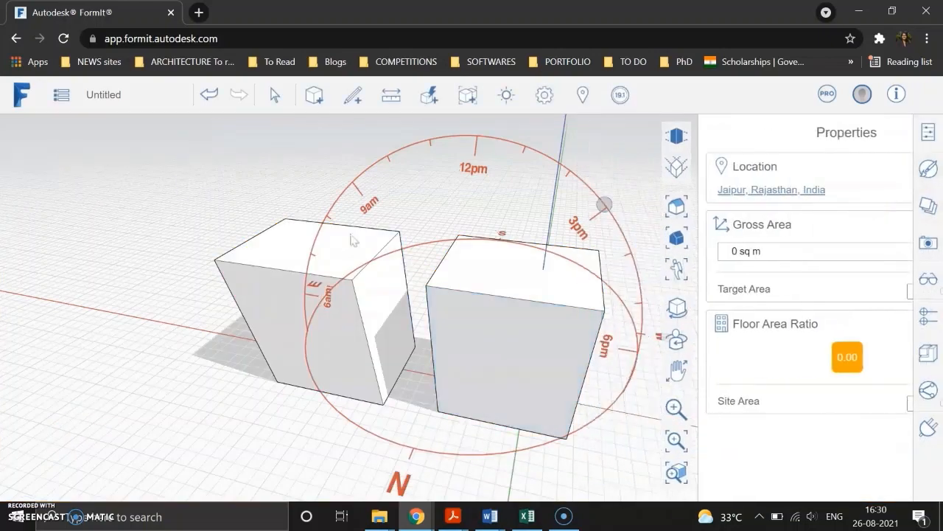
pyautogui.moveTo(259, 413); pyautogui.dragTo(182, 362, button='middle')
pyautogui.click(446, 396)
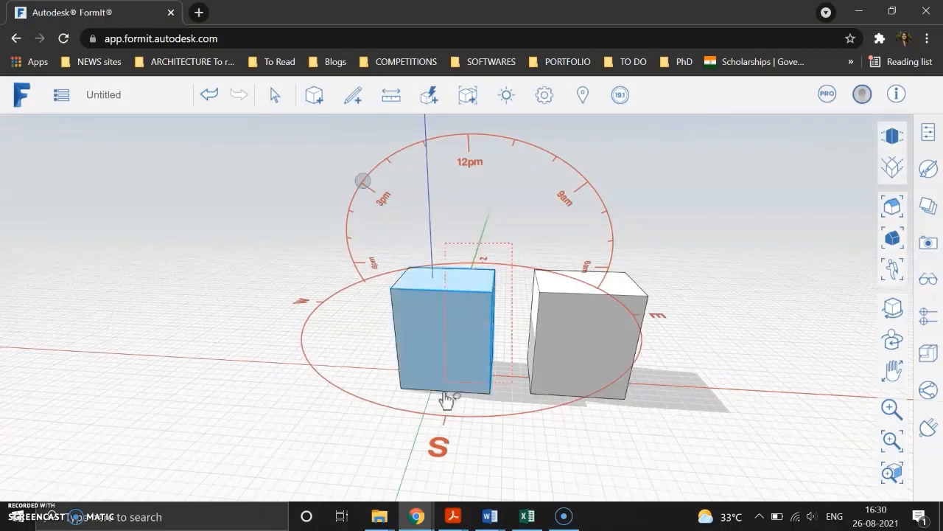
pyautogui.press('Delete')
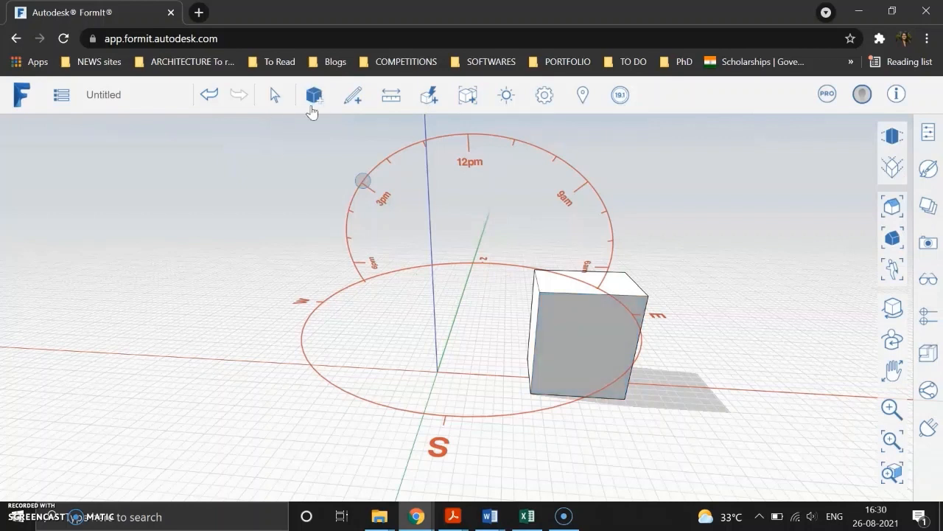
# Sketch a horizontal rectangle of about 1.5 m by 1 m as a shade projecting from the remaining box's south face.
pyautogui.moveTo(344, 101)
pyautogui.hotkey('ctrl', 'z')
pyautogui.click(501, 131)
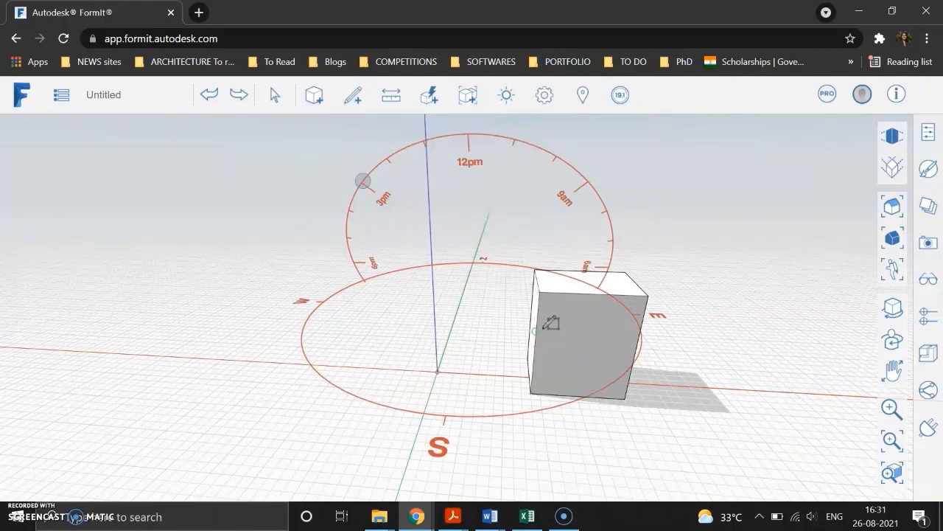
pyautogui.click(554, 317)
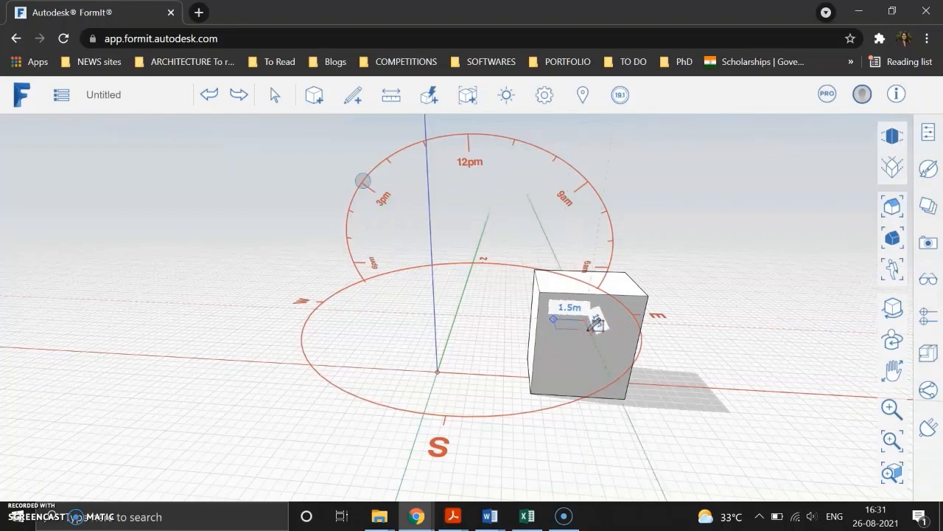
pyautogui.click(591, 326)
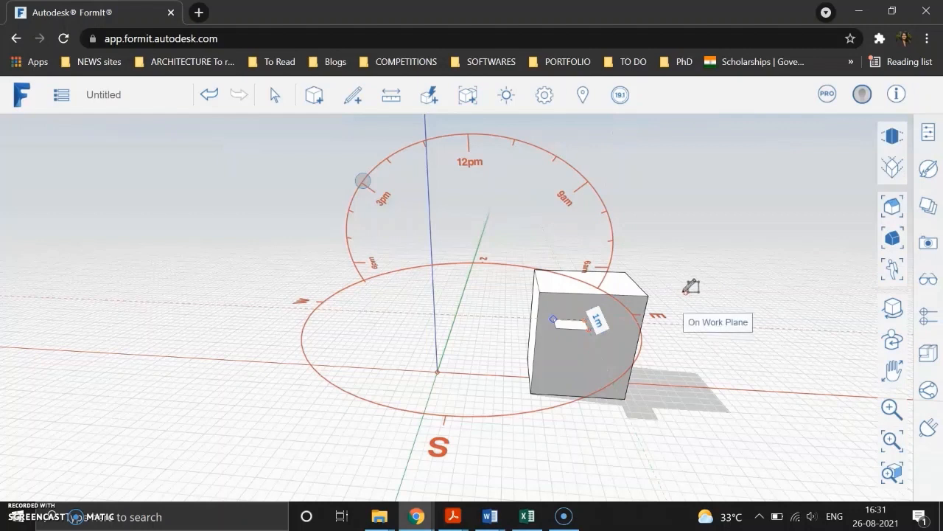
pyautogui.press('Escape')
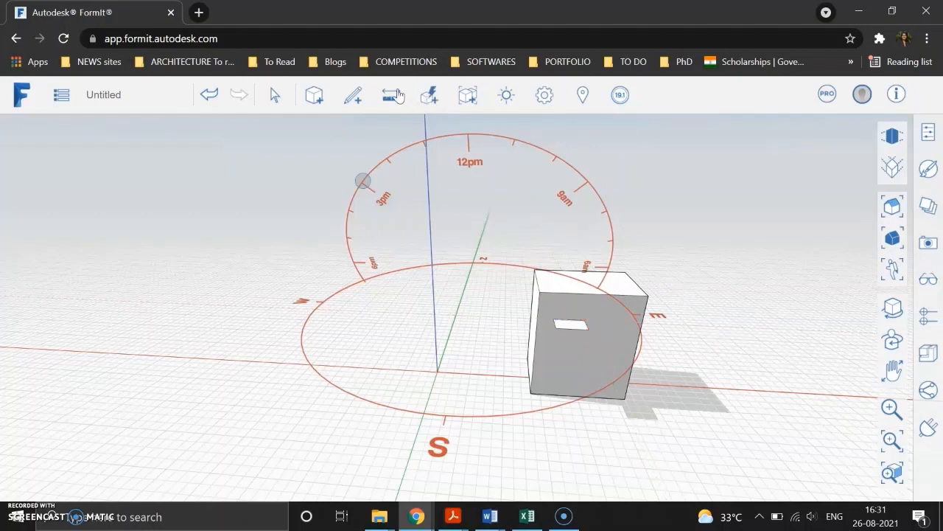
# Measure the vertical distance from the shade rectangle's corner down to the box's bottom edge.
pyautogui.moveTo(391, 94)
pyautogui.click(391, 131)
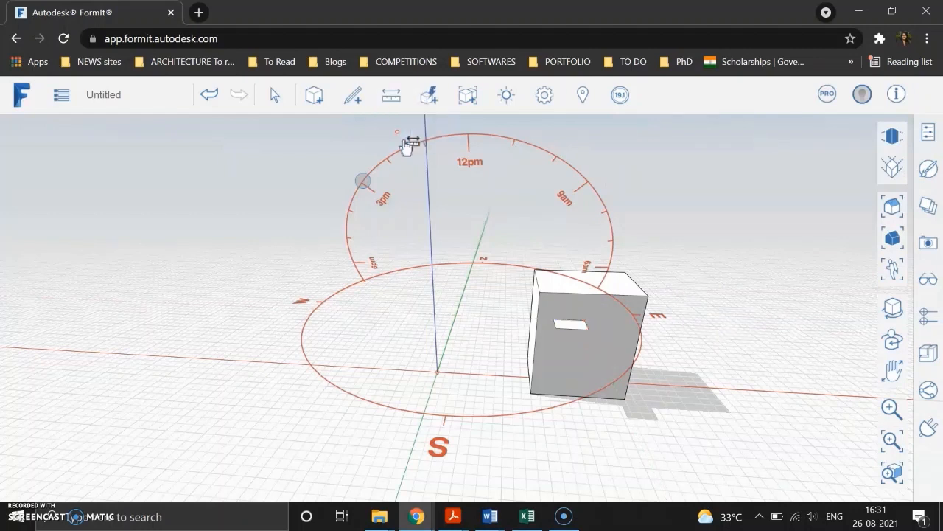
pyautogui.click(554, 320)
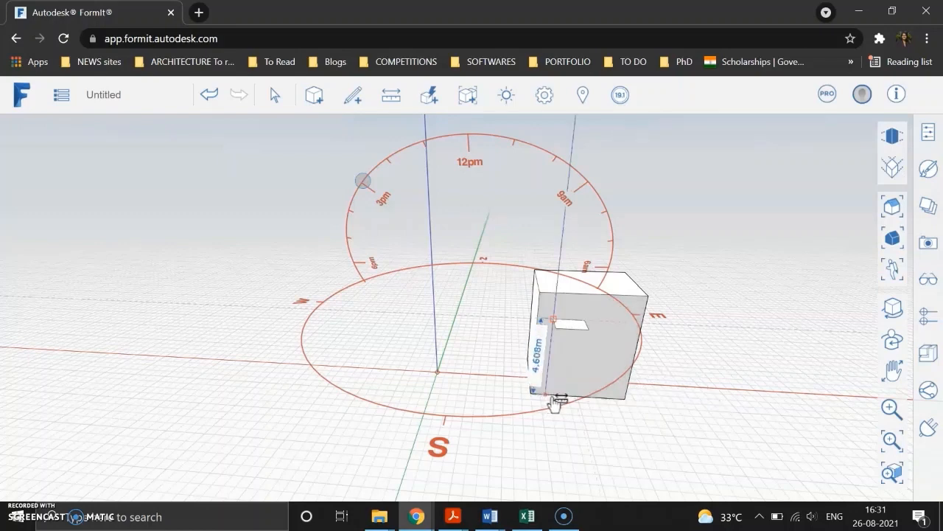
pyautogui.click(557, 399)
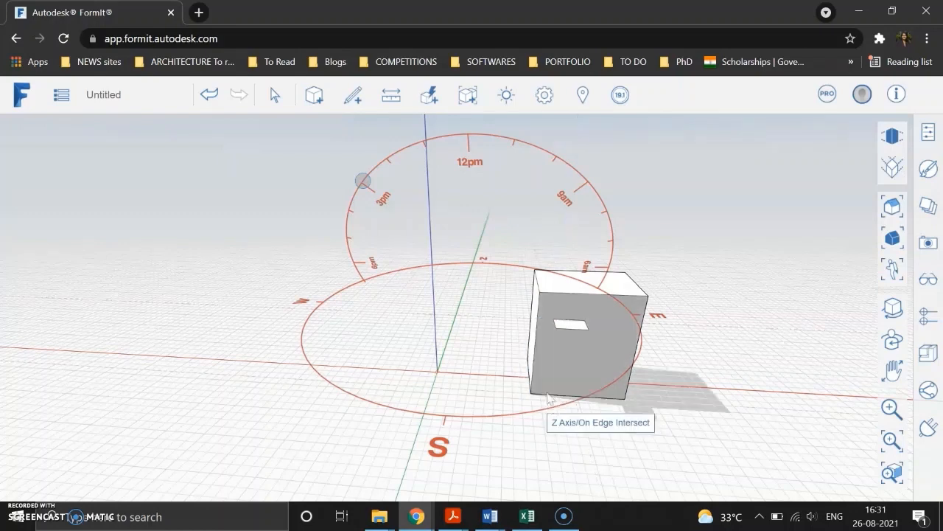
# Run a Solar Analysis on the box's south face using the Month Peak method for Jun, and check the radiation around the shade.
pyautogui.scroll(-3, 406, 347)
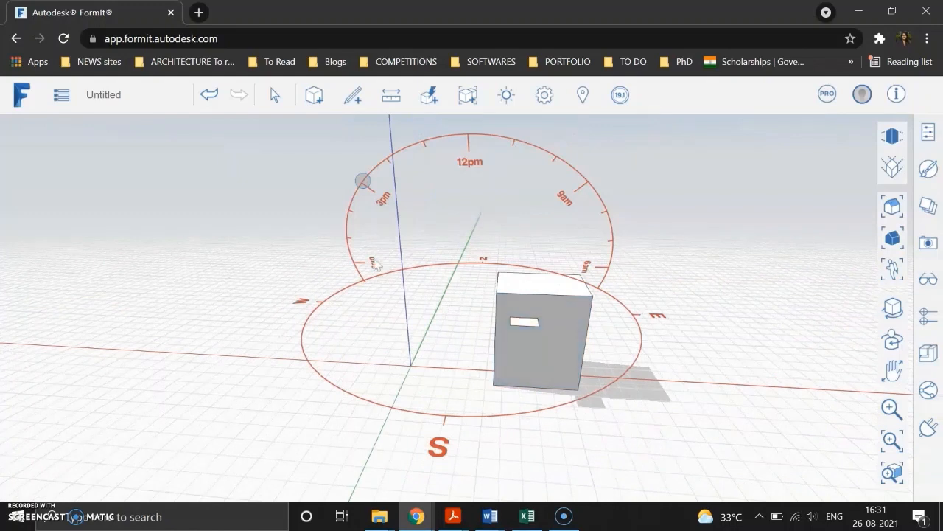
pyautogui.click(575, 335)
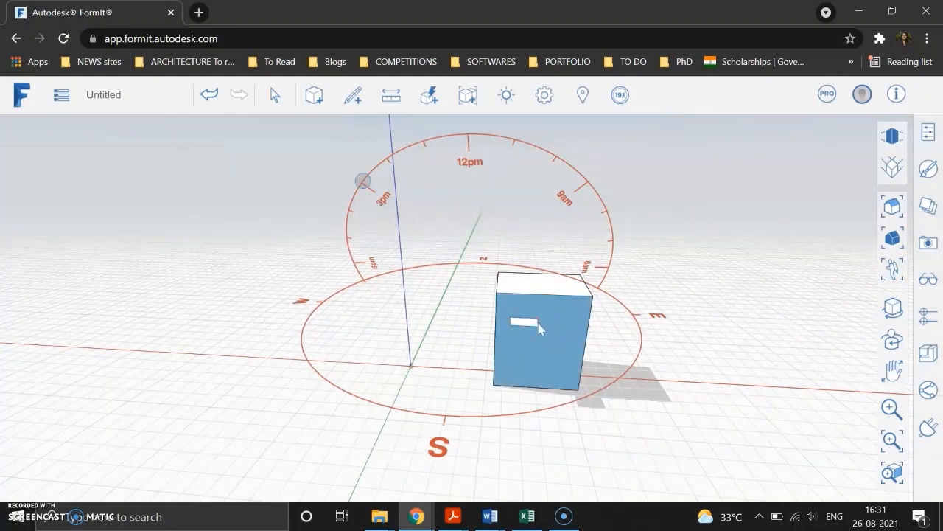
pyautogui.moveTo(717, 402)
pyautogui.mouseDown(button='middle')
pyautogui.moveTo(548, 407)
pyautogui.moveTo(663, 413)
pyautogui.moveTo(715, 404)
pyautogui.mouseUp(button='middle')
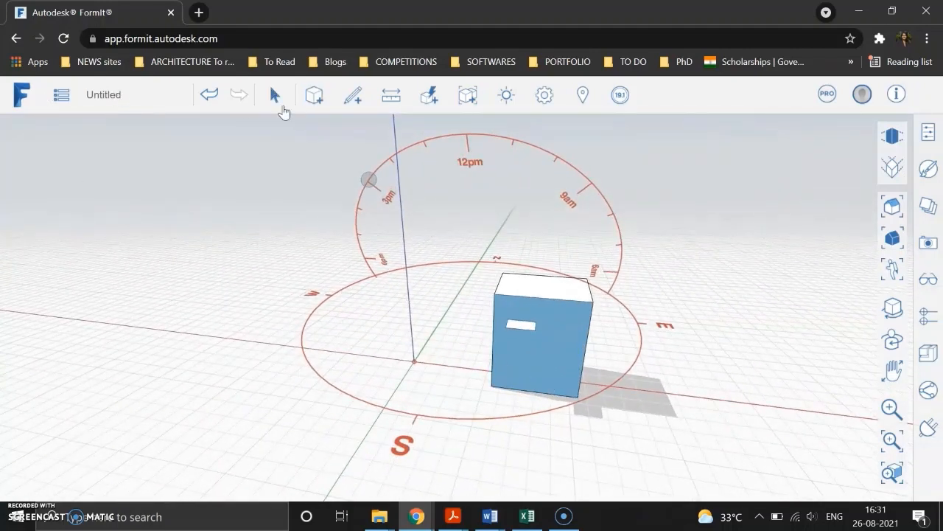
pyautogui.click(507, 97)
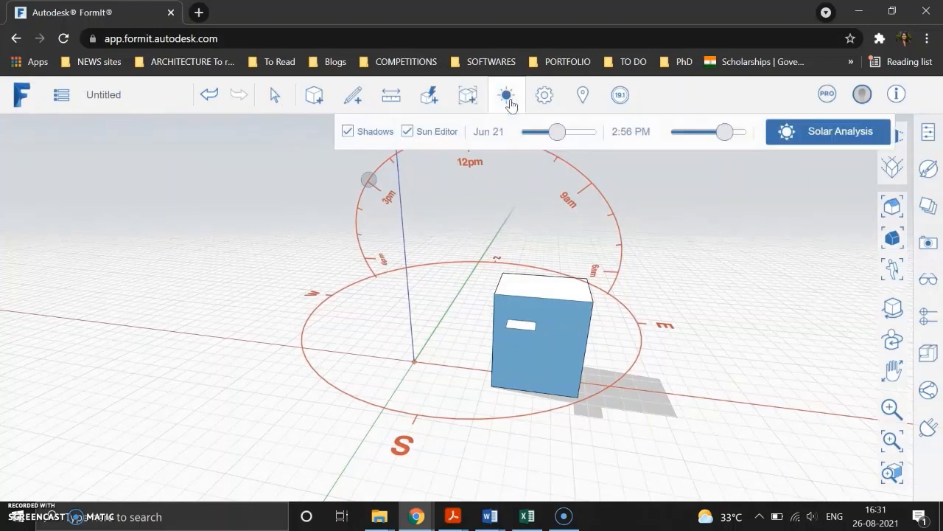
pyautogui.click(809, 137)
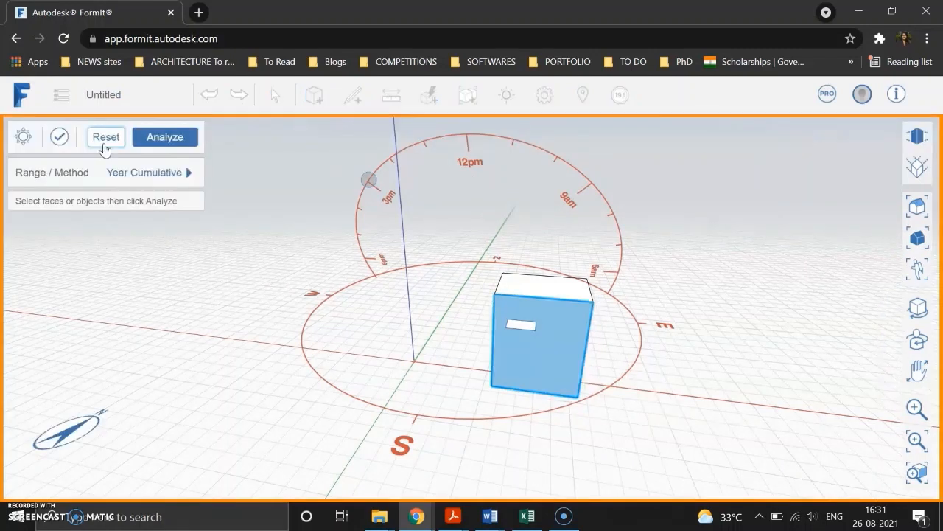
pyautogui.click(188, 173)
pyautogui.click(240, 188)
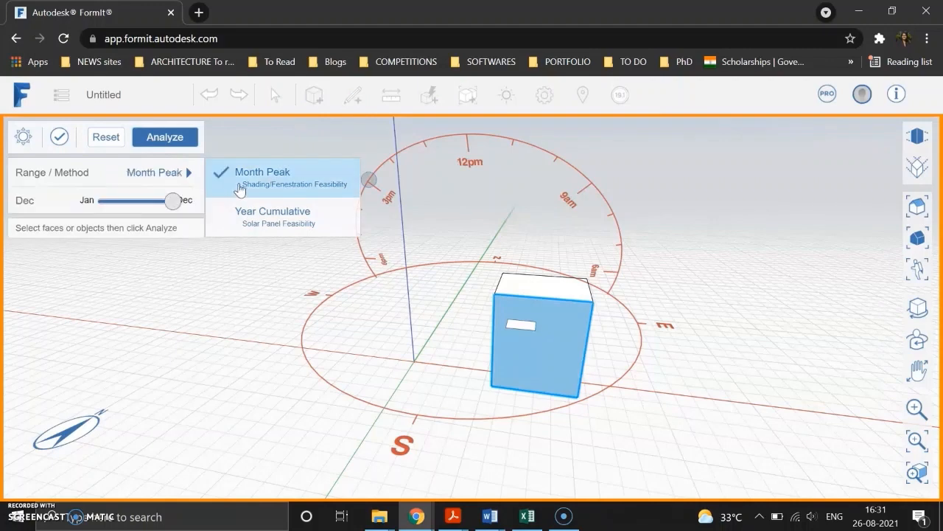
pyautogui.moveTo(171, 206); pyautogui.dragTo(132, 209)
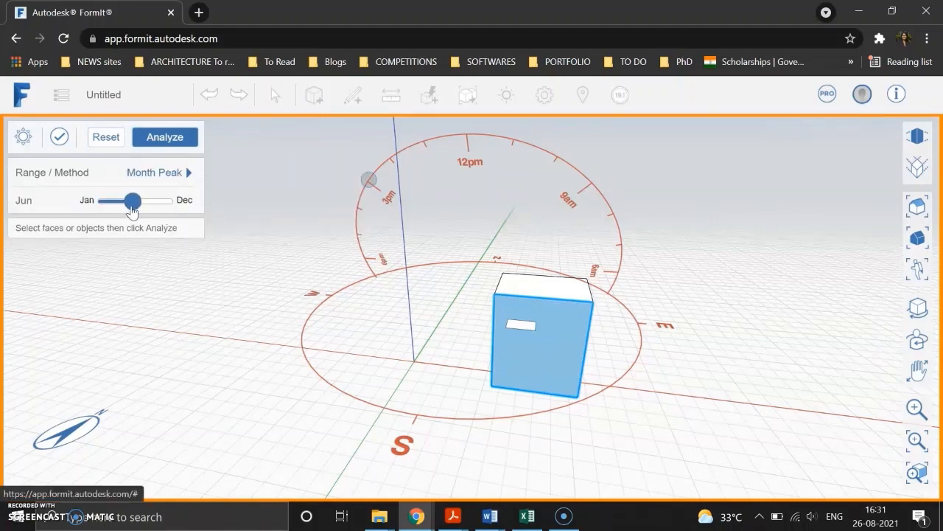
pyautogui.click(171, 140)
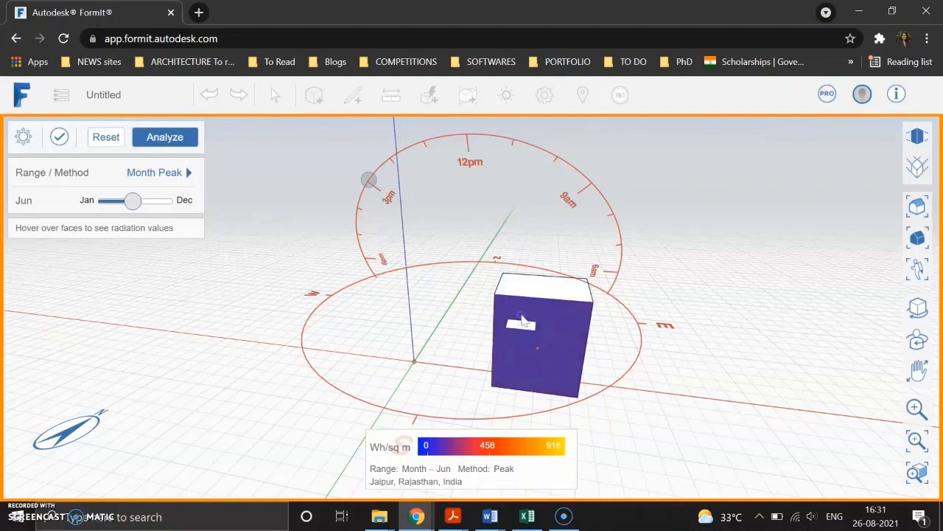
pyautogui.moveTo(521, 319)
pyautogui.moveTo(522, 339)
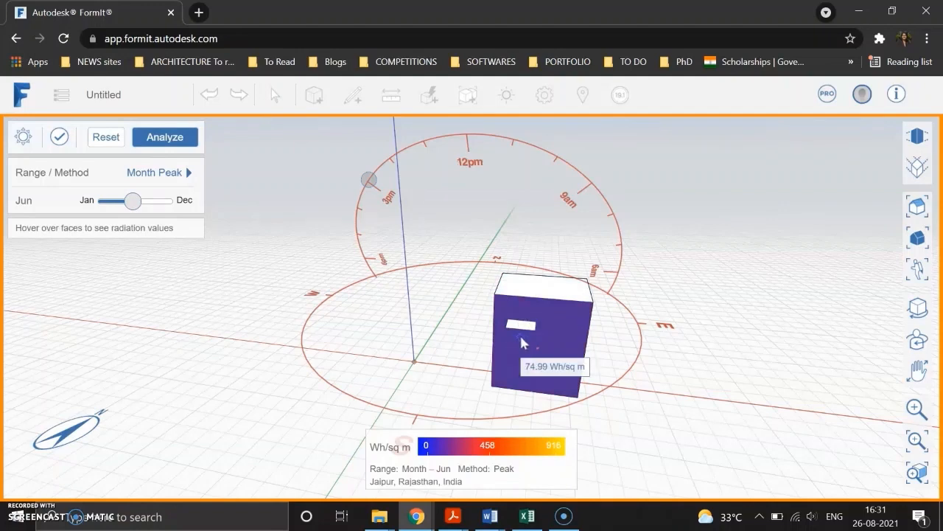